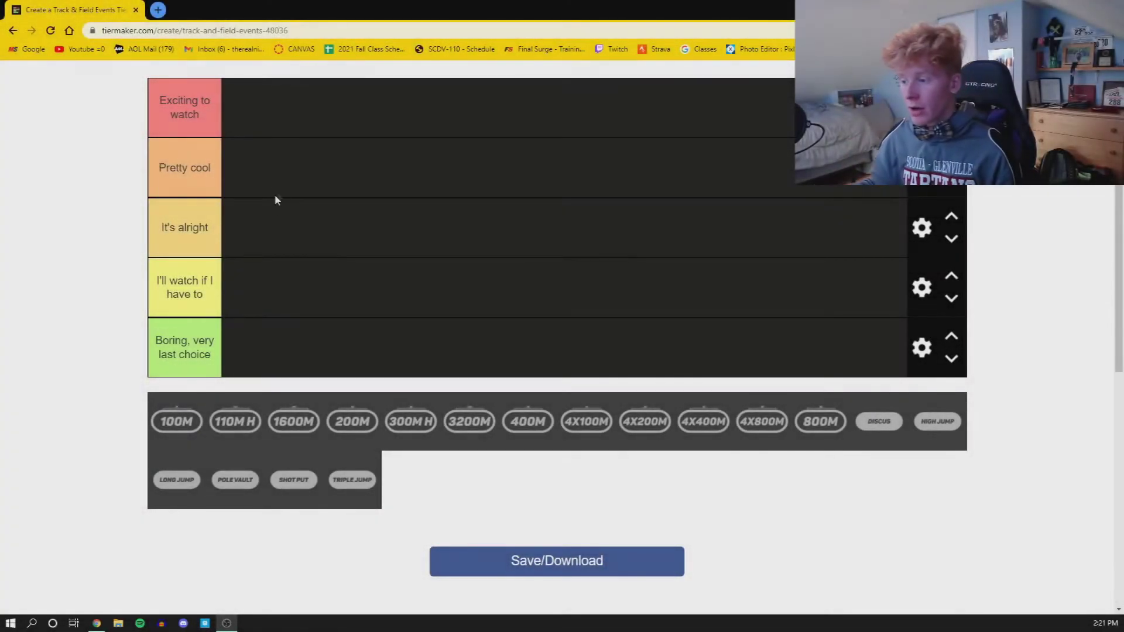
scroll(275, 200, "up", 2)
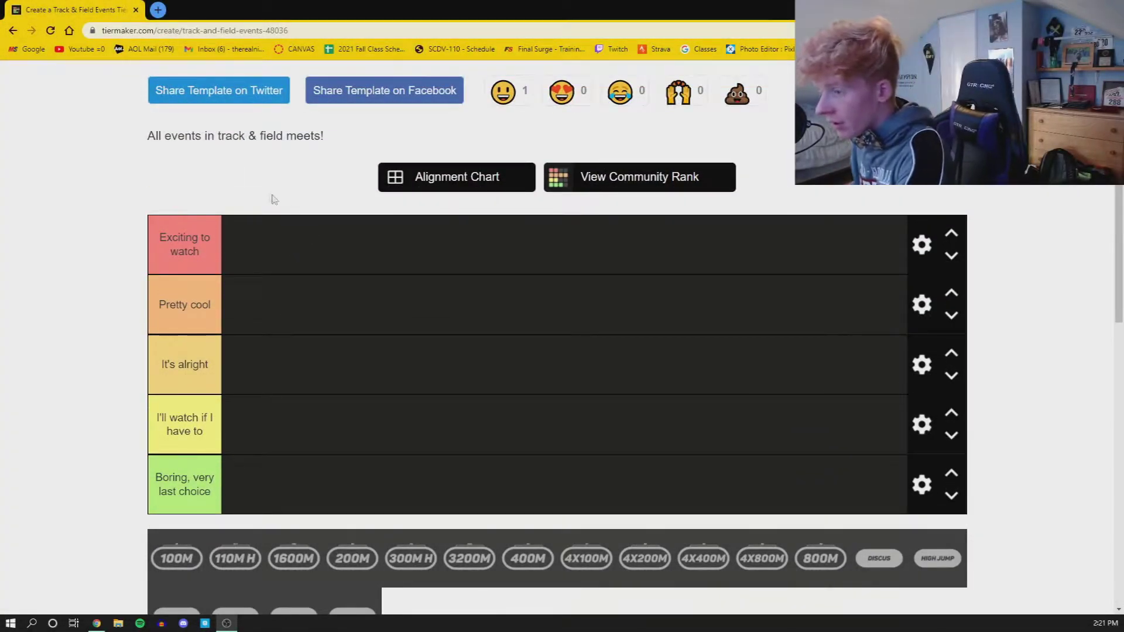
Step: Switch the Track & Field Events tier list page to full screen with F11
key("F11")
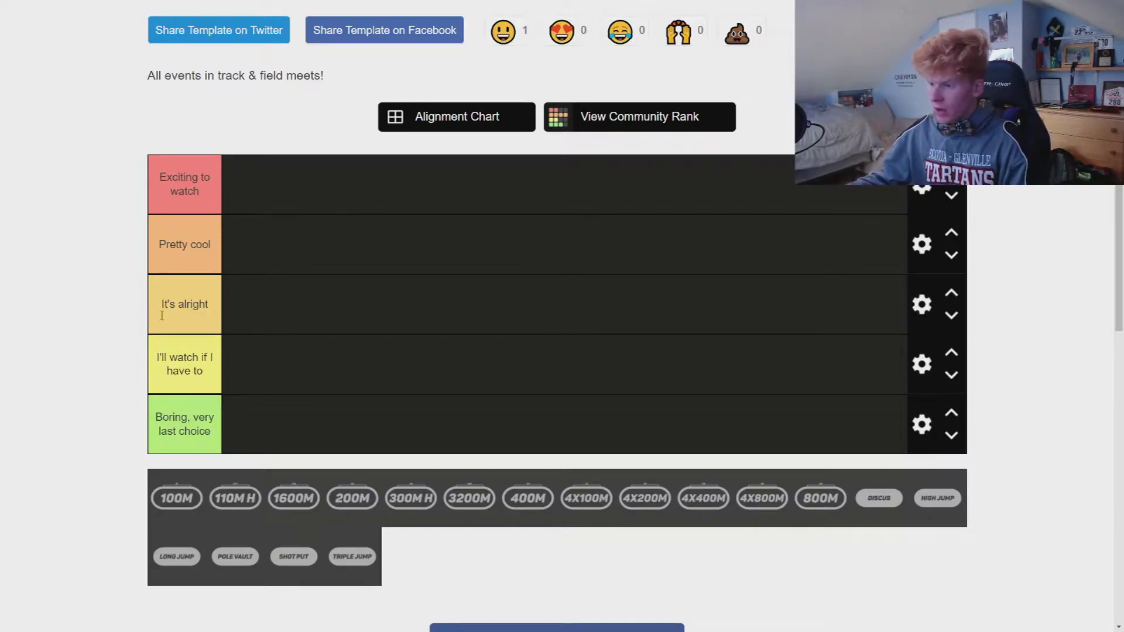
scroll(505, 441, "up", 2)
scroll(492, 439, "down", 2)
scroll(491, 439, "up", 2)
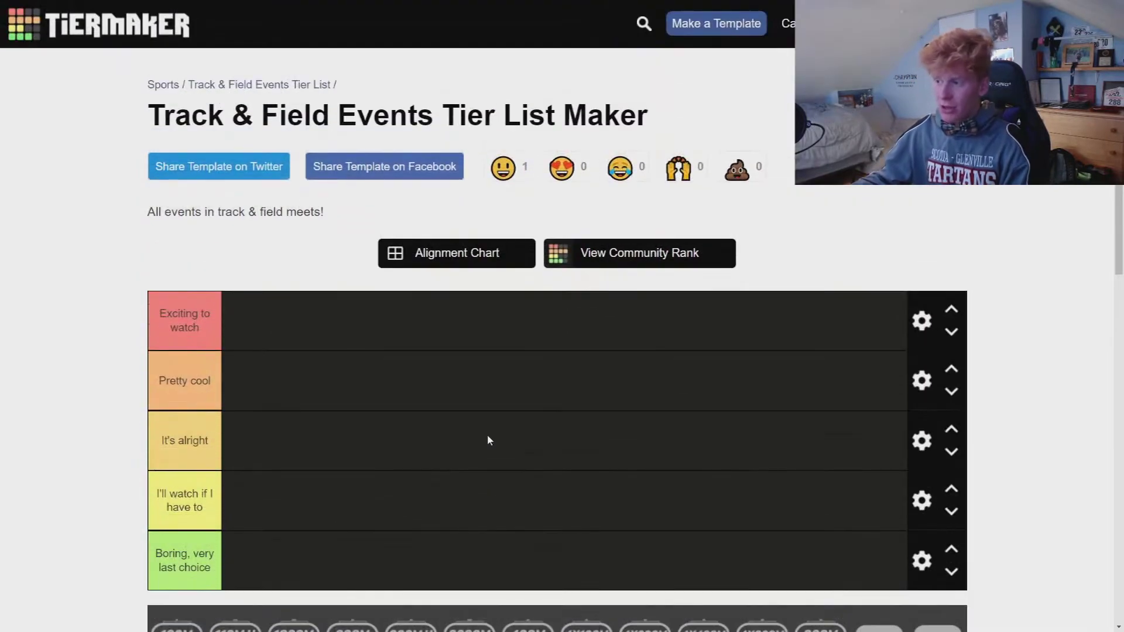
scroll(498, 437, "down", 2)
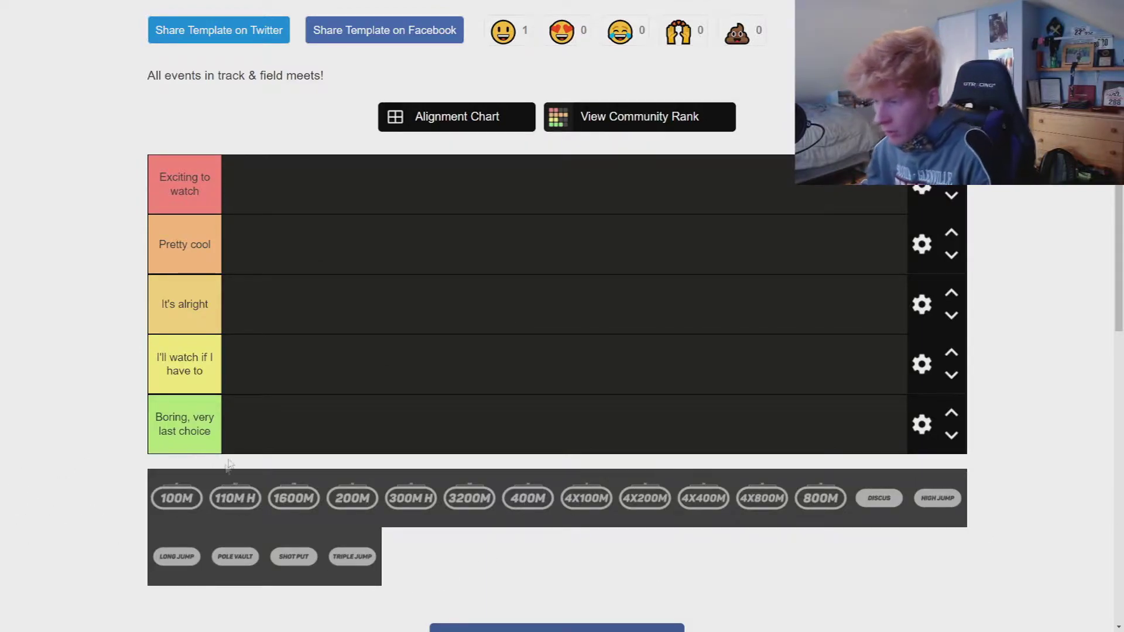
Step: Rename the bottom tier label to 'Boring'
left_click(210, 438)
key("ctrl+a")
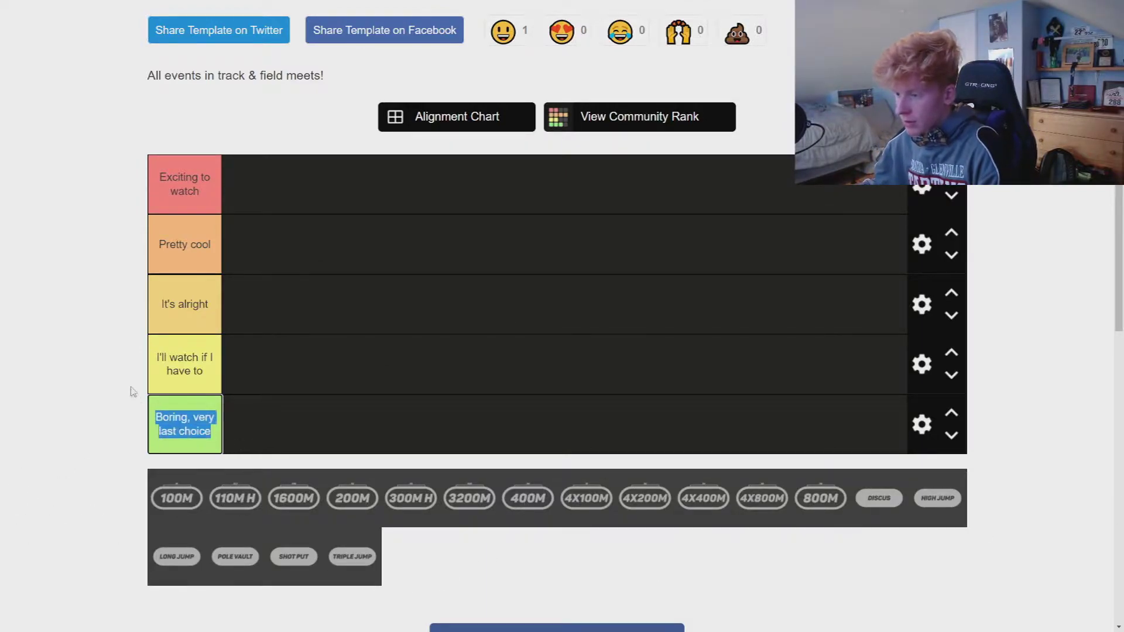
type("havent ")
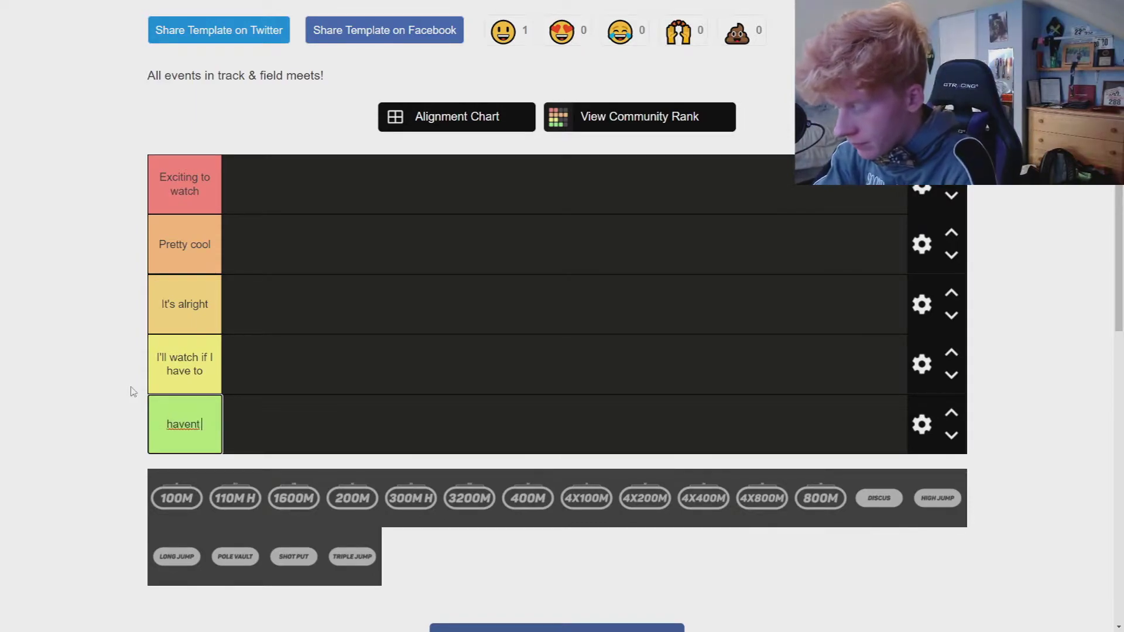
type("done")
key("BackSpace")
key("BackSpace")
key("BackSpace")
key("BackSpace")
key("BackSpace")
key("BackSpace")
key("BackSpace")
key("BackSpace")
type("Bori")
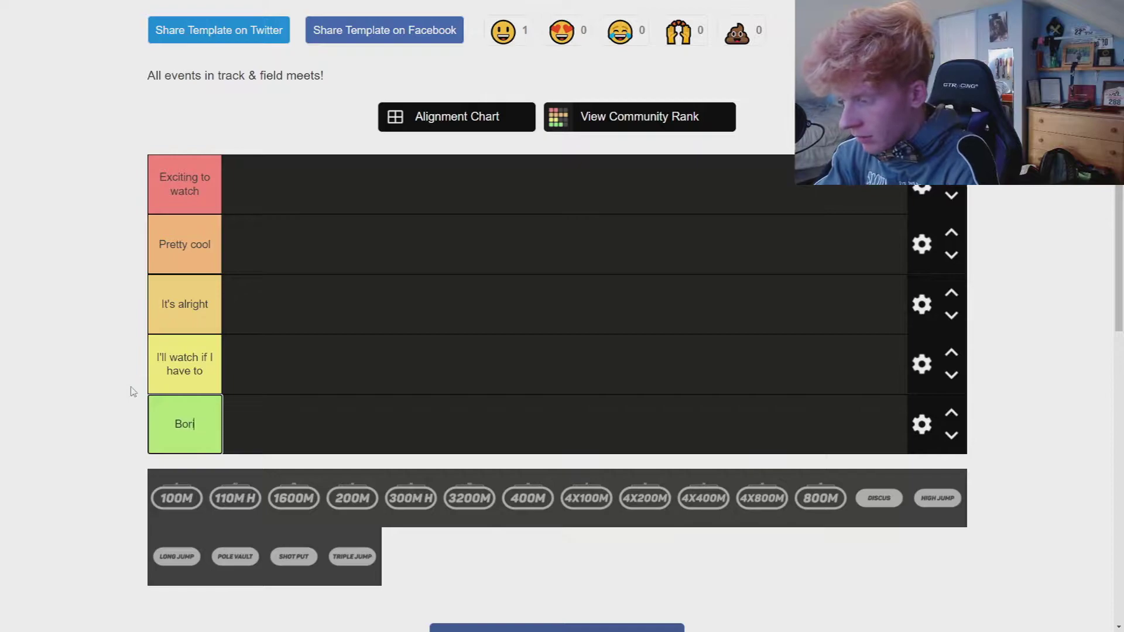
type("ng")
Step: Rename the fourth tier from 'I'll watch if I have to' to 'kinda bad'
key("shift+Tab")
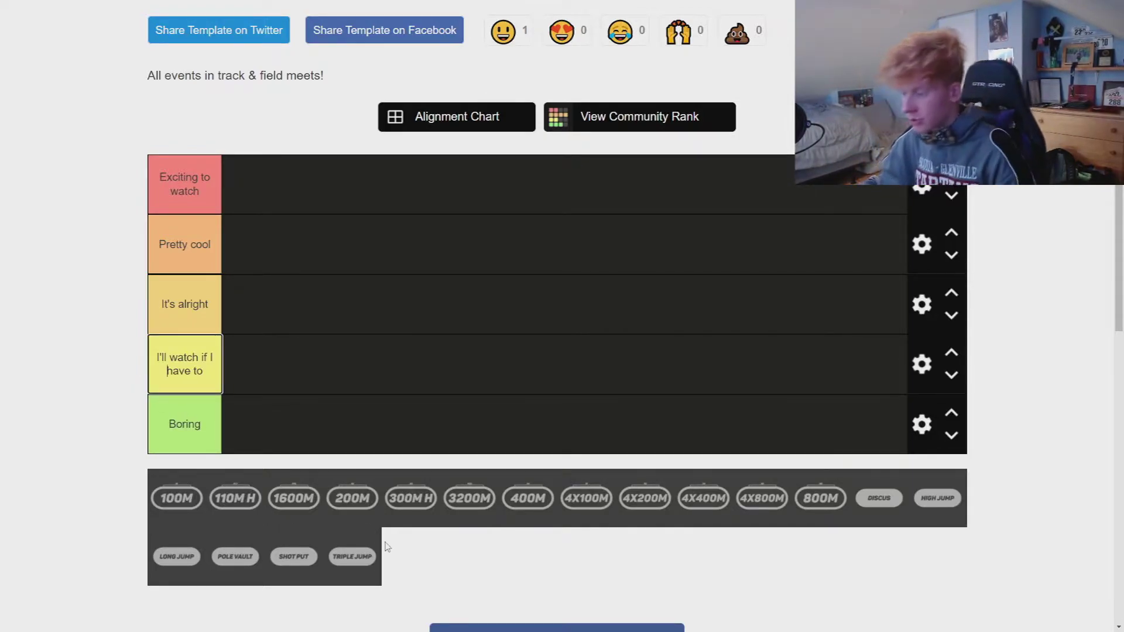
mouse_move(356, 558)
left_mouse_down()
mouse_move(322, 428)
mouse_move(260, 369)
left_mouse_up()
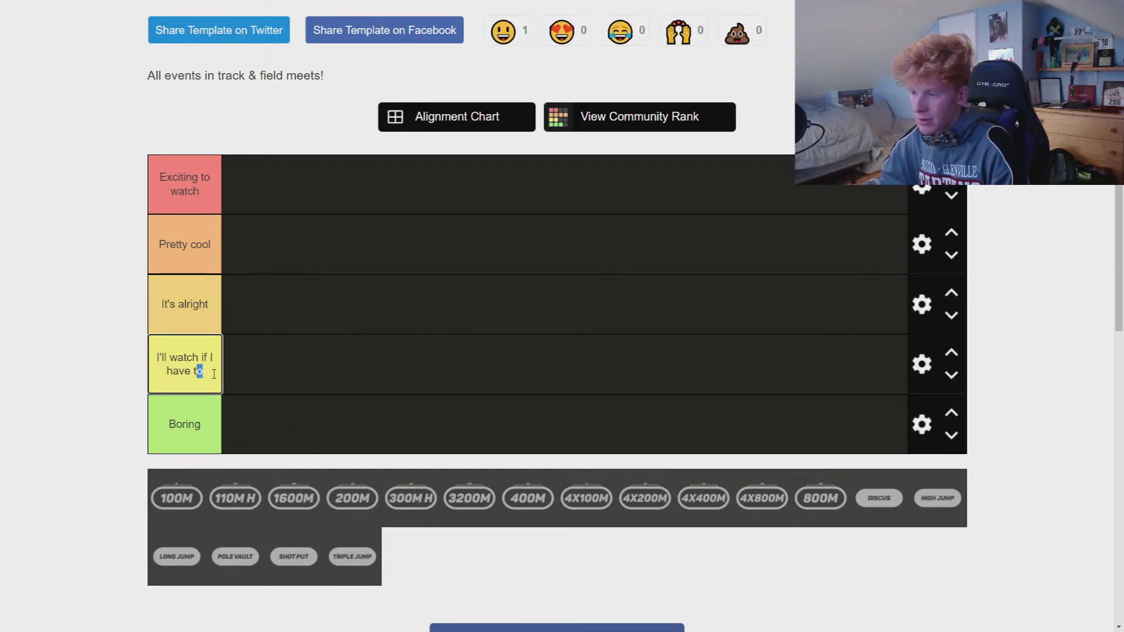
key("ctrl+a")
type("k")
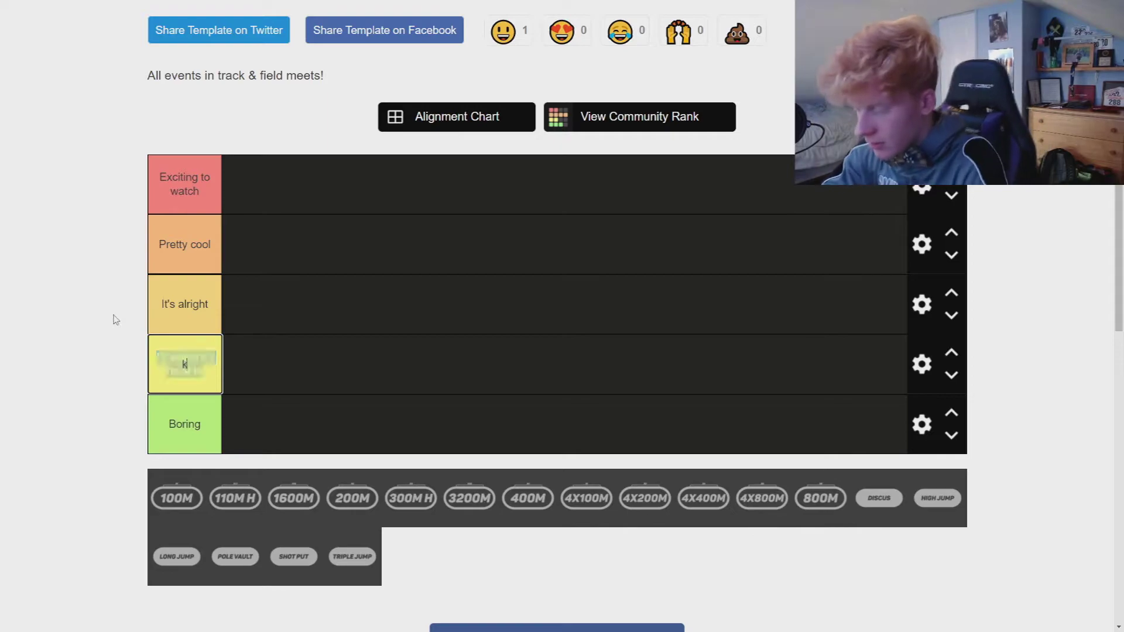
type("inda bad")
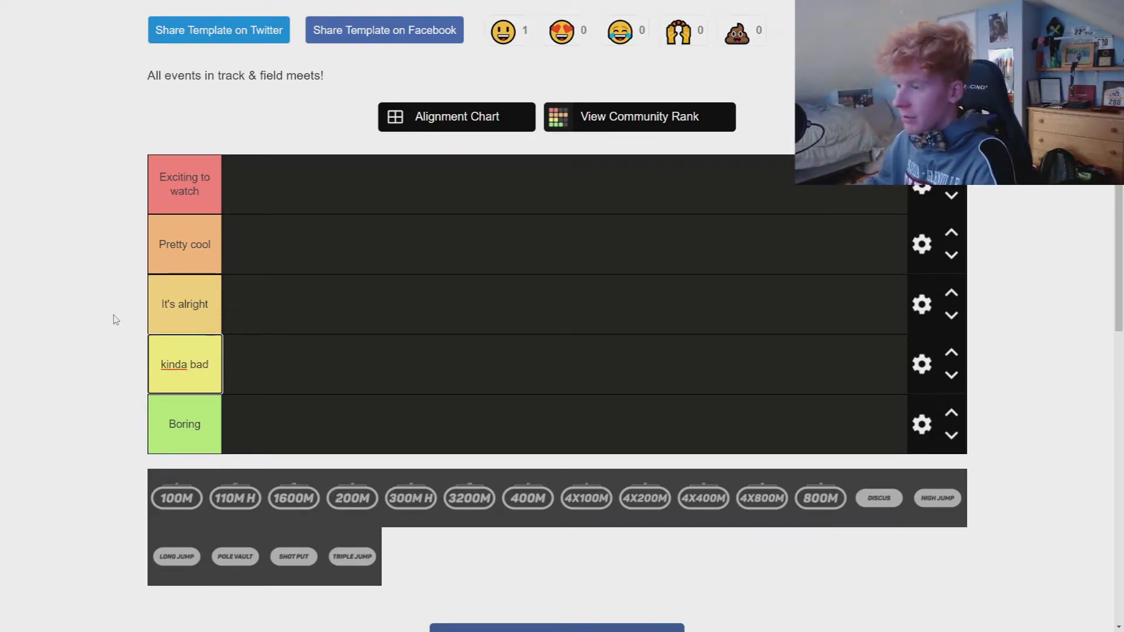
key("shift+Tab")
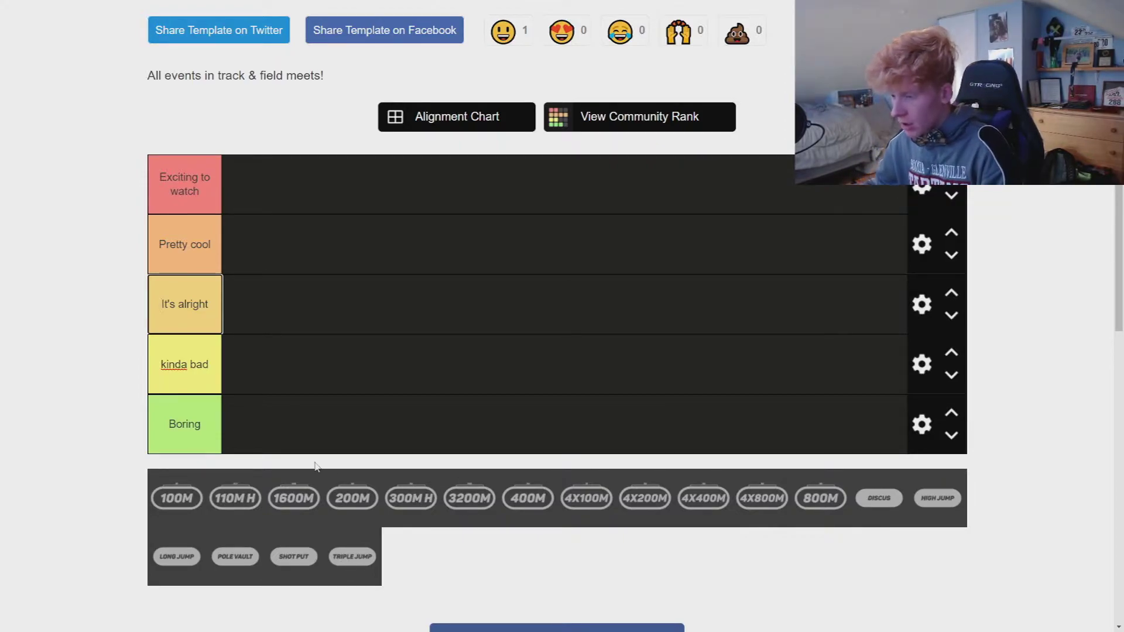
Step: Place Triple, Long and High Jump in It's alright, Pole Vault and Discus in kinda bad, Shot Put in Boring
mouse_move(360, 575)
left_mouse_down()
mouse_move(337, 445)
mouse_move(291, 307)
left_mouse_up()
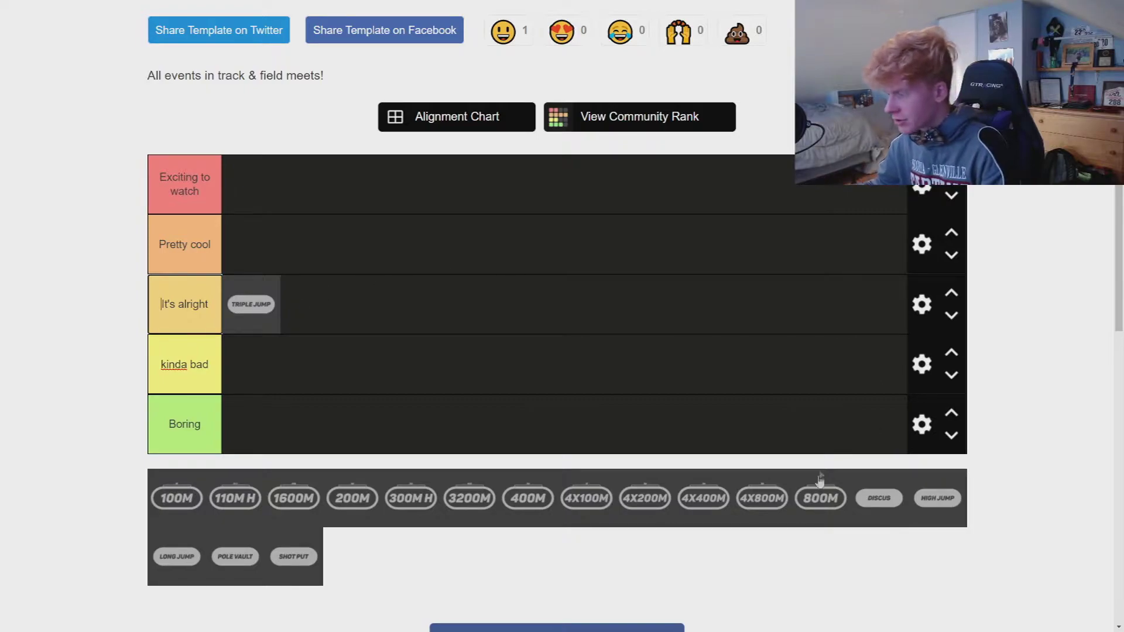
left_click_drag(299, 562, 287, 428)
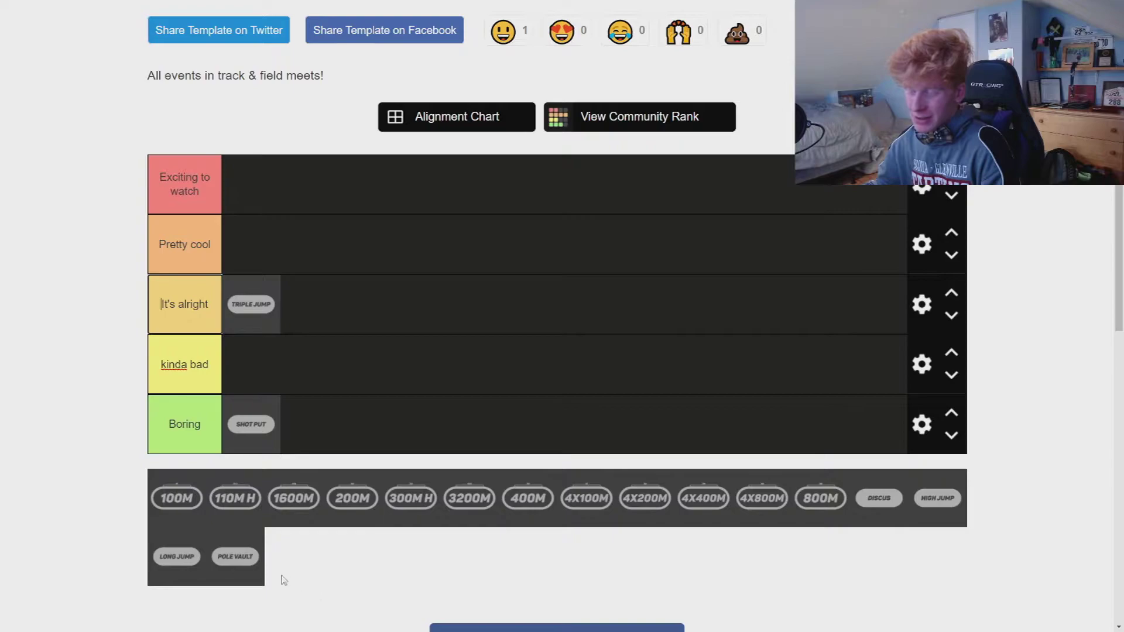
left_click_drag(236, 571, 268, 380)
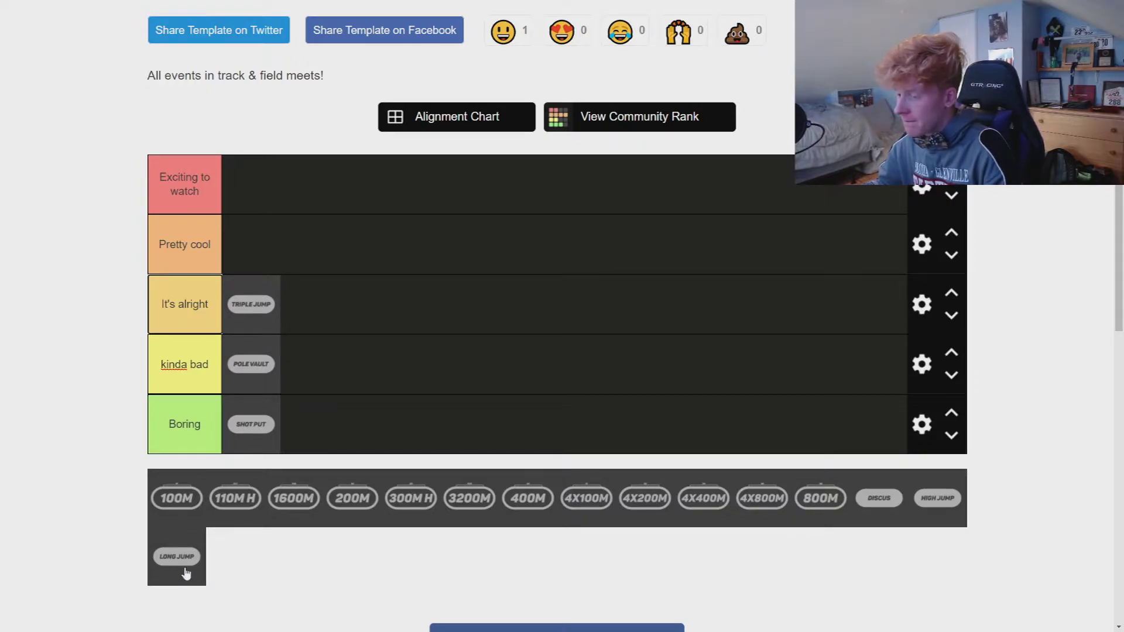
left_click_drag(186, 574, 337, 321)
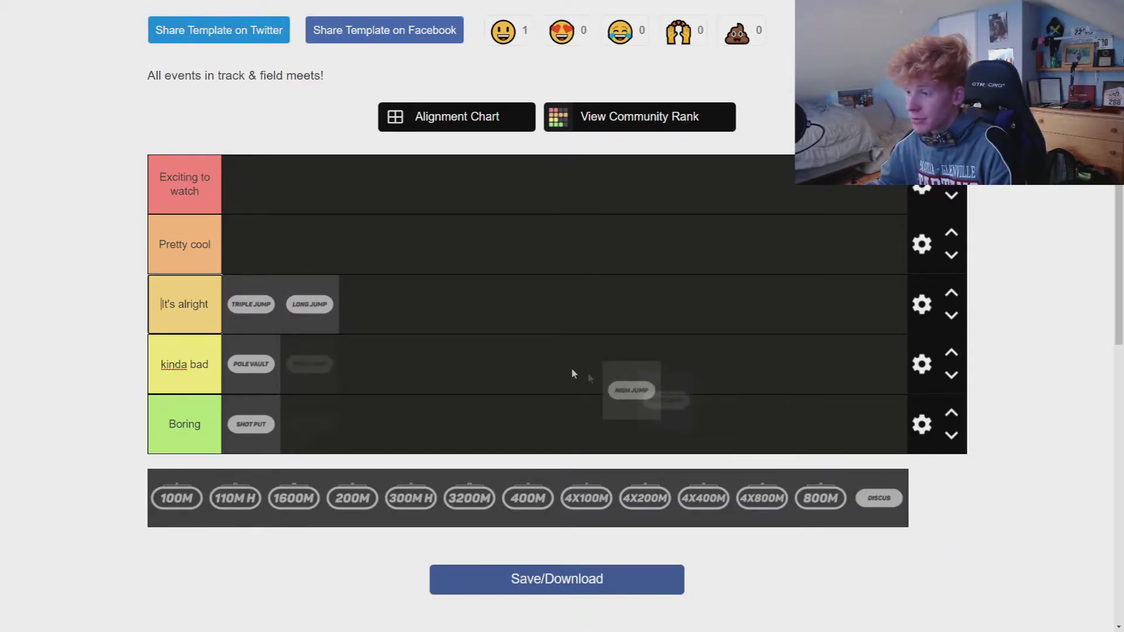
left_click_drag(935, 499, 465, 317)
left_click_drag(875, 500, 439, 421)
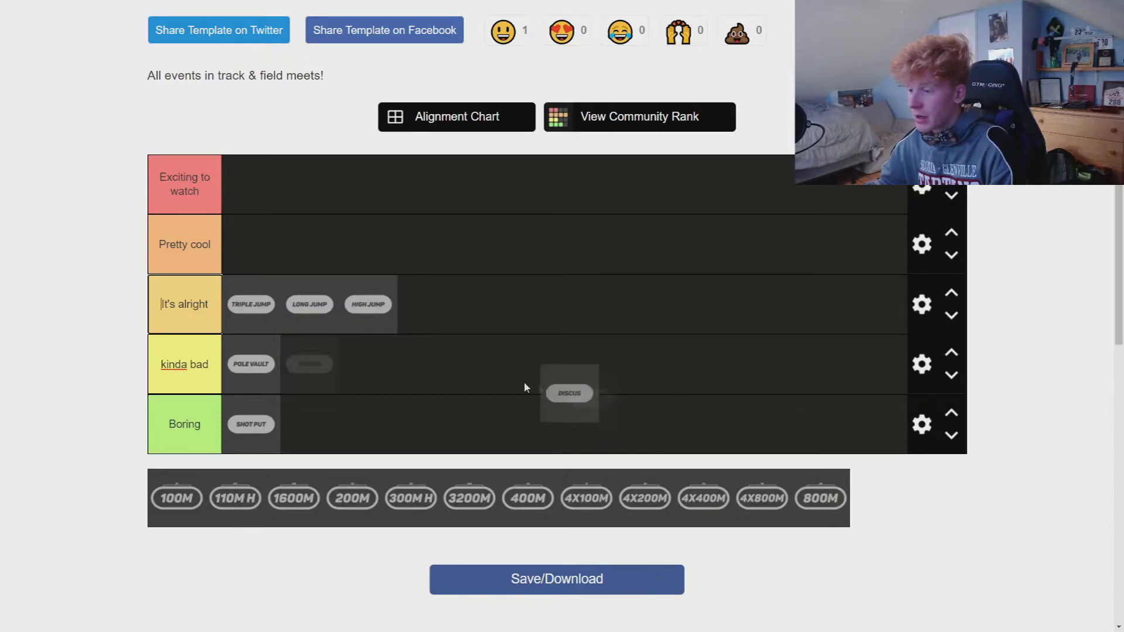
left_click_drag(309, 424, 309, 363)
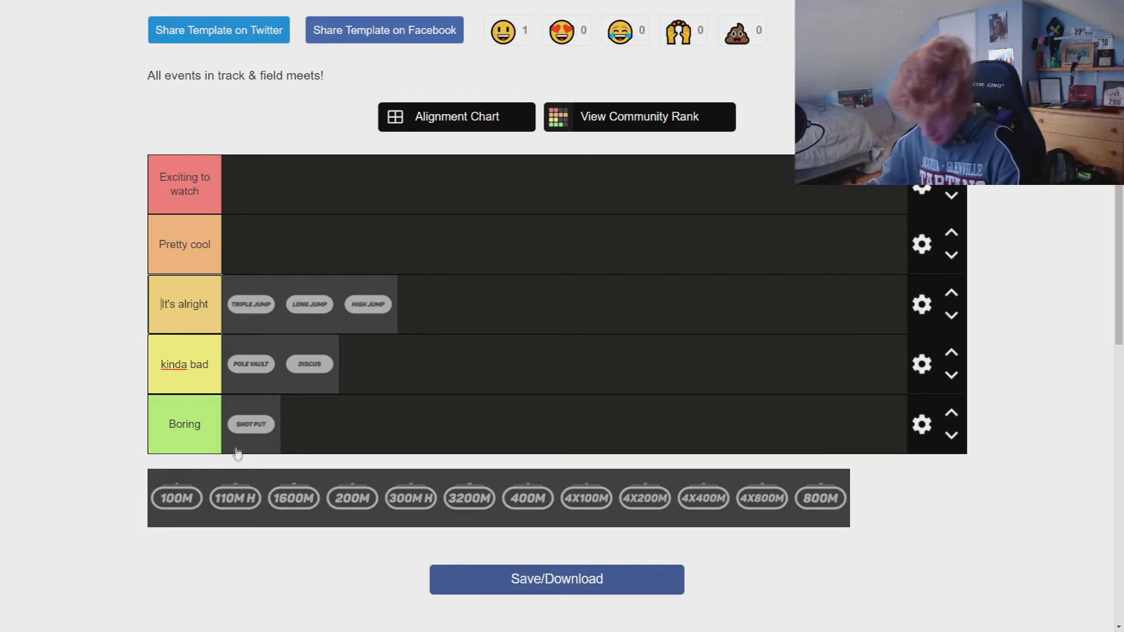
Step: Add 100M and 110M H to the kinda bad tier, with 110M H first
mouse_move(180, 497)
left_mouse_down()
mouse_move(385, 374)
mouse_move(219, 527)
mouse_move(182, 501)
mouse_move(499, 318)
left_mouse_up()
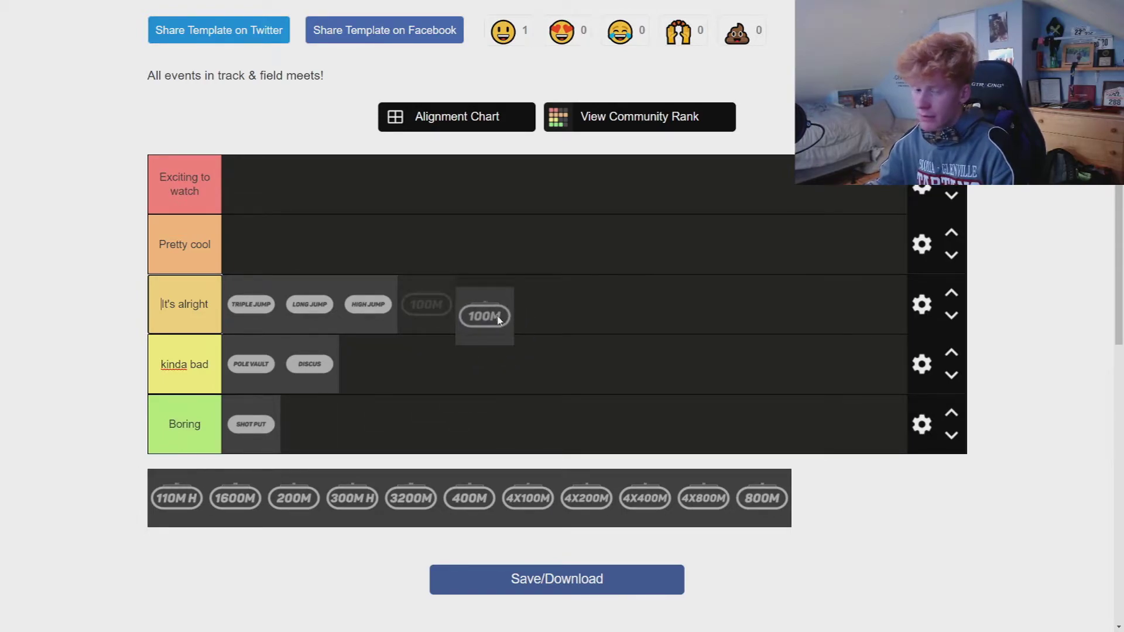
mouse_move(499, 319)
left_mouse_down()
mouse_move(493, 346)
mouse_move(501, 313)
left_mouse_up()
left_click_drag(419, 354, 436, 351)
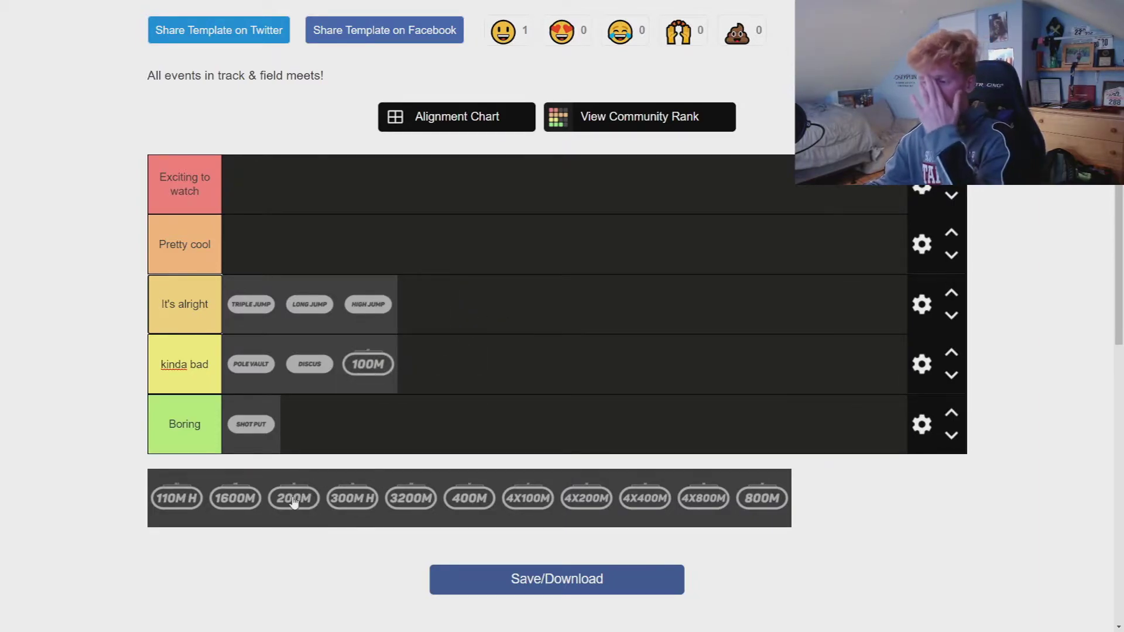
left_click_drag(191, 497, 470, 369)
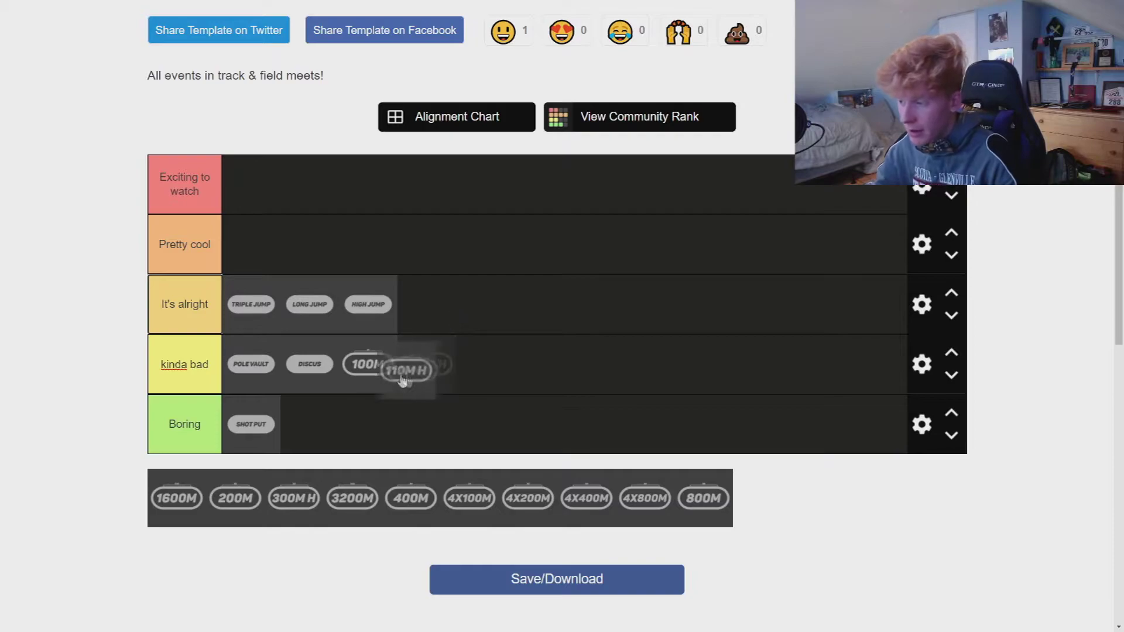
left_click_drag(426, 365, 264, 369)
left_click_drag(425, 364, 290, 364)
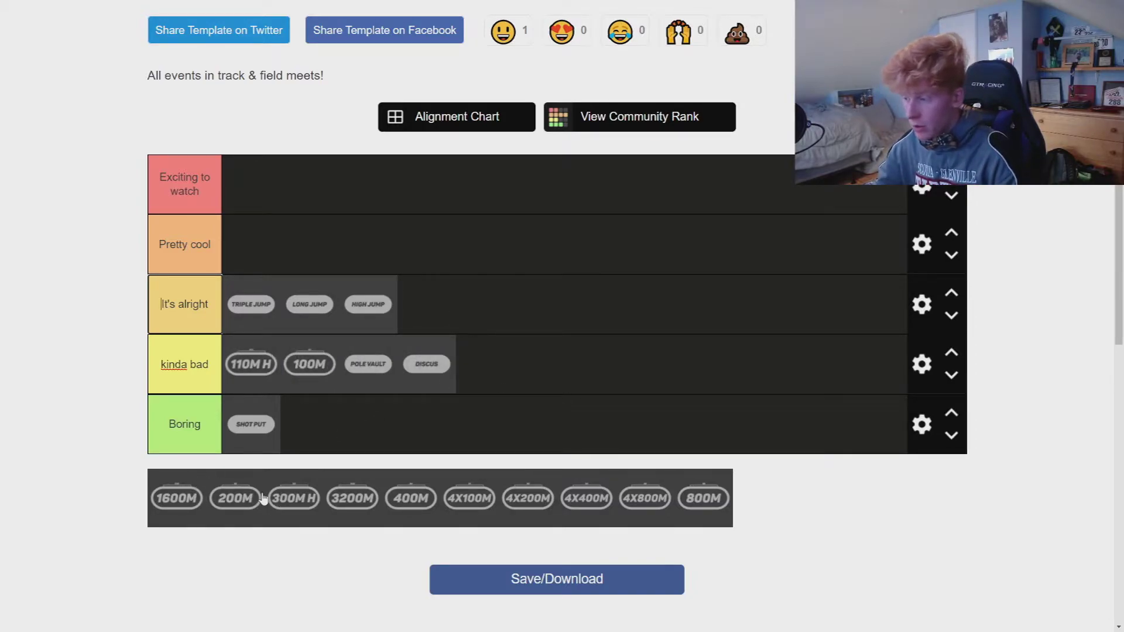
Step: Rank 200M in It's alright and reorder kinda bad to Pole Vault, Discus, 110M H, 100M
left_click_drag(236, 498, 475, 317)
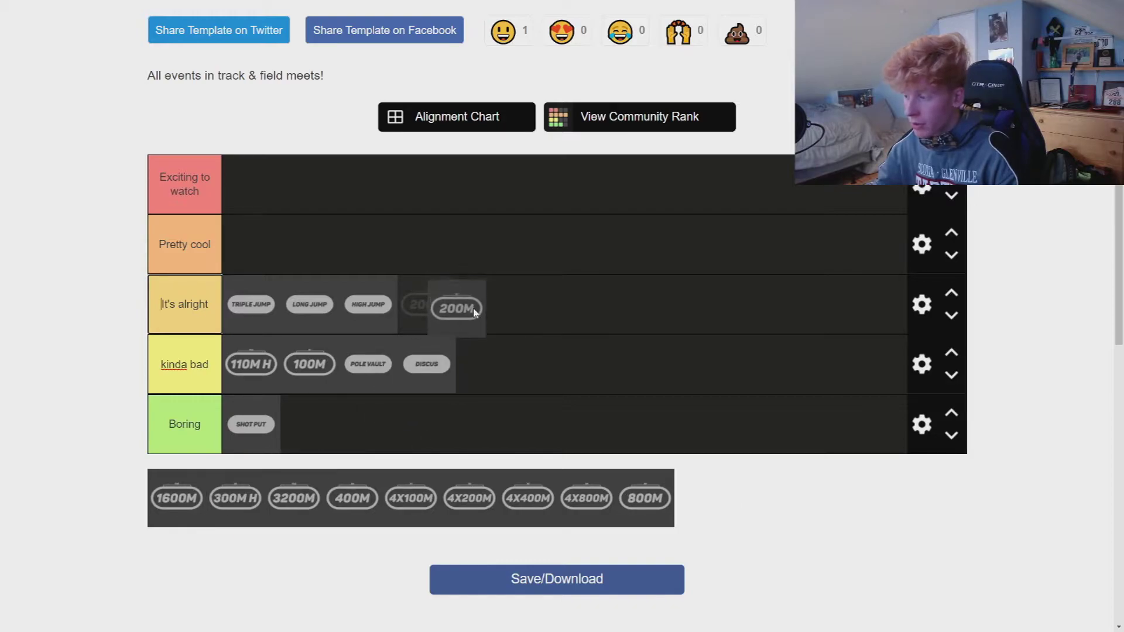
left_click_drag(475, 317, 473, 309)
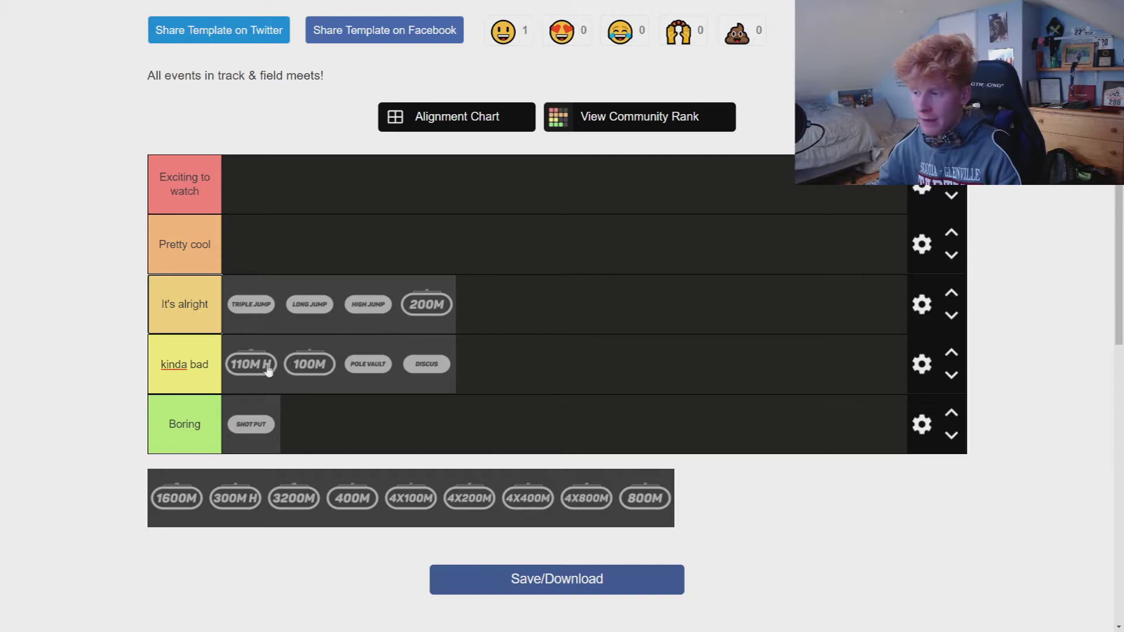
left_click_drag(255, 364, 369, 364)
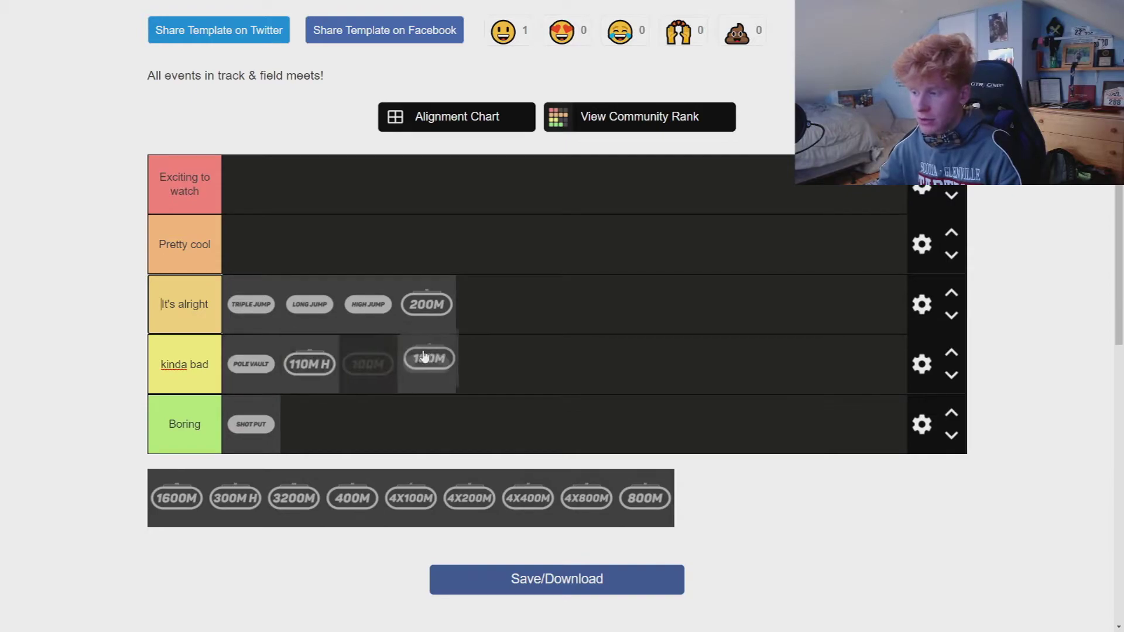
left_click_drag(250, 366, 463, 370)
left_click_drag(367, 363, 342, 365)
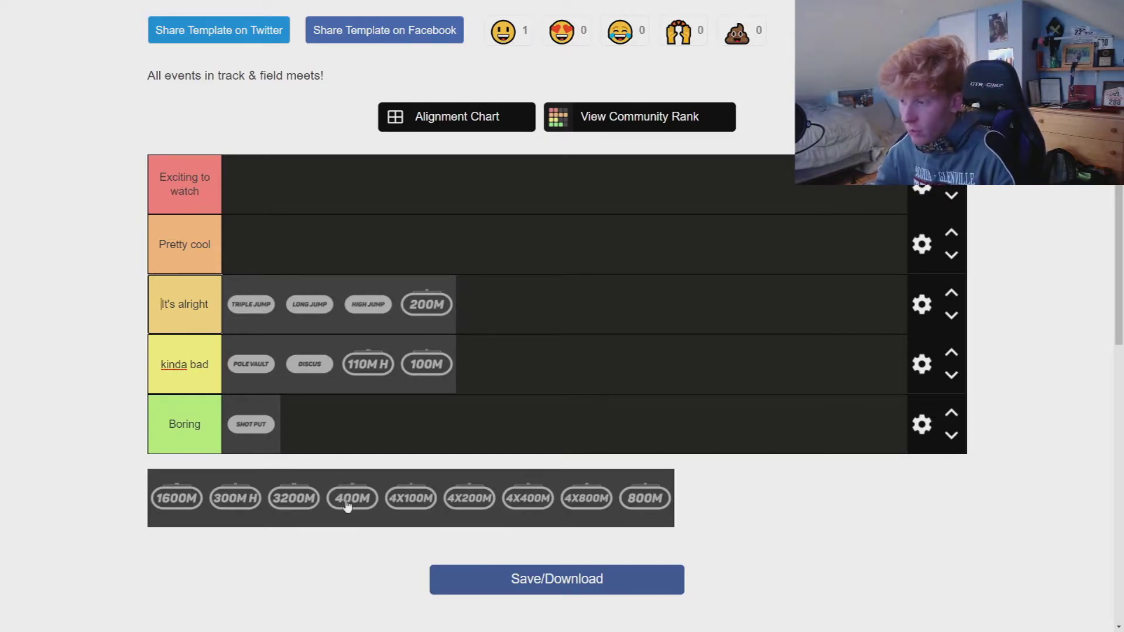
Step: Insert 400M after Discus in kinda bad and rank 800M as Pretty cool
left_click_drag(347, 505, 567, 374)
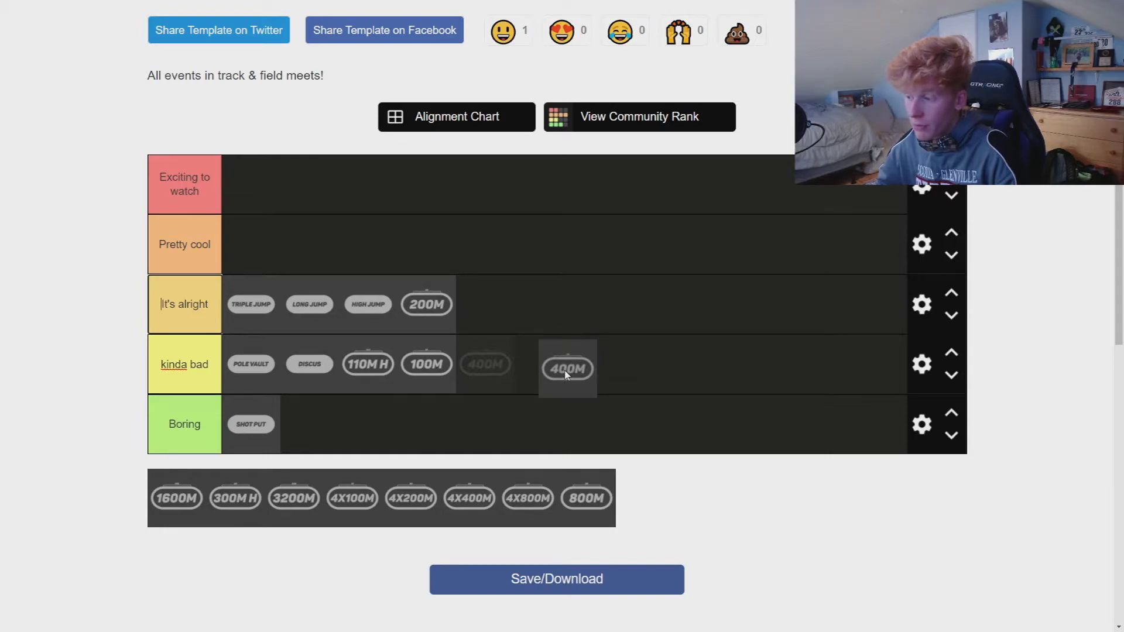
mouse_move(567, 373)
left_mouse_down()
mouse_move(557, 384)
mouse_move(437, 387)
left_mouse_up()
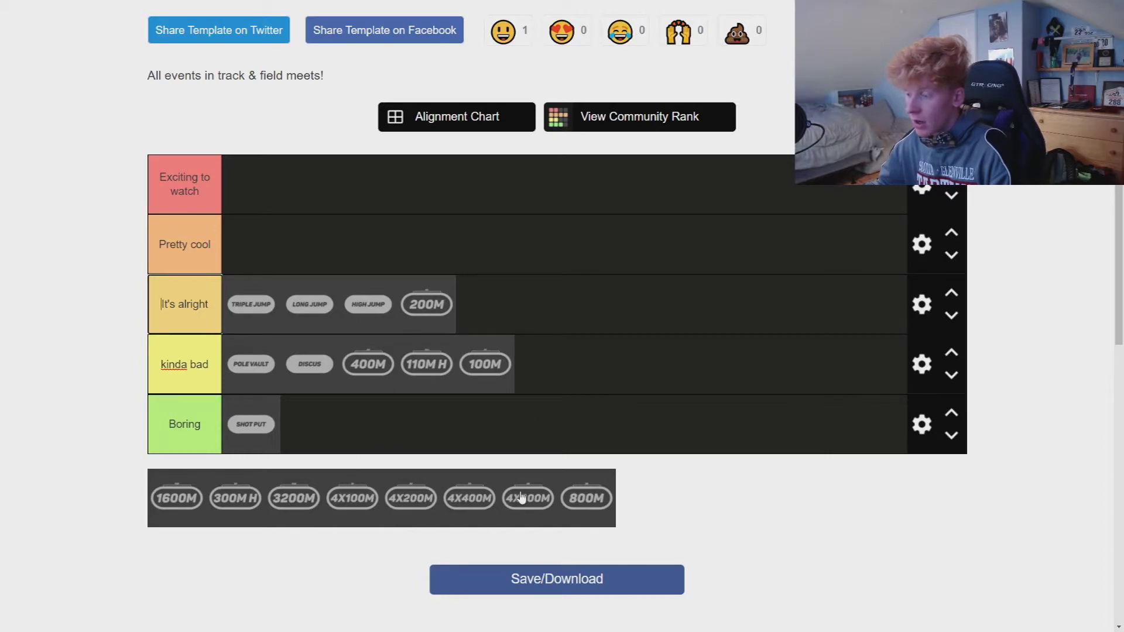
left_click_drag(420, 514, 428, 502)
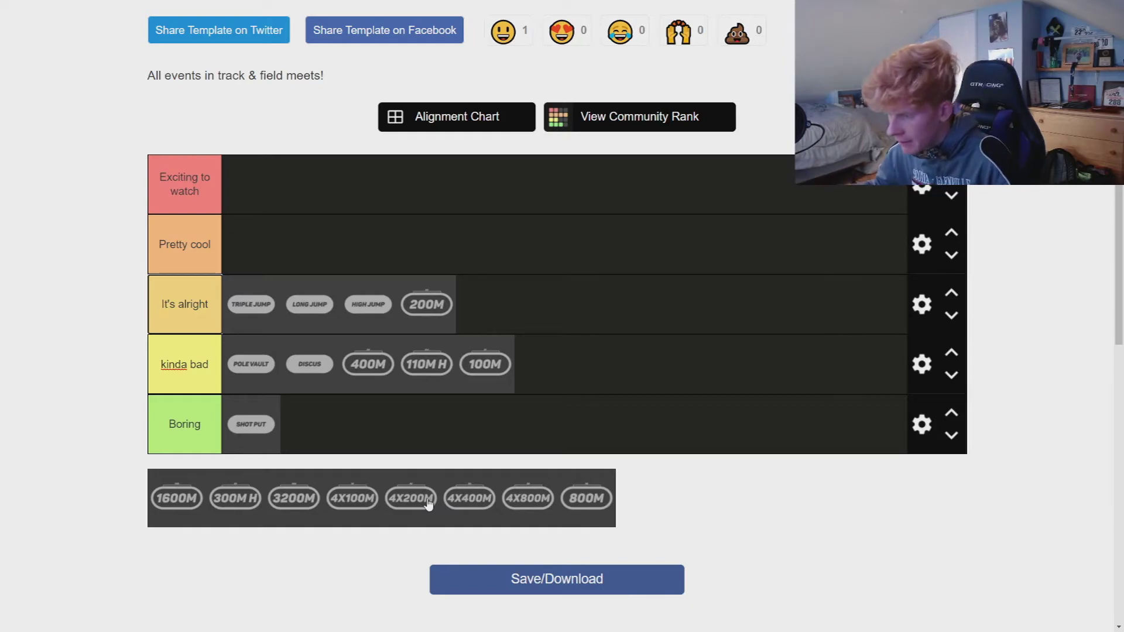
left_click_drag(592, 496, 352, 249)
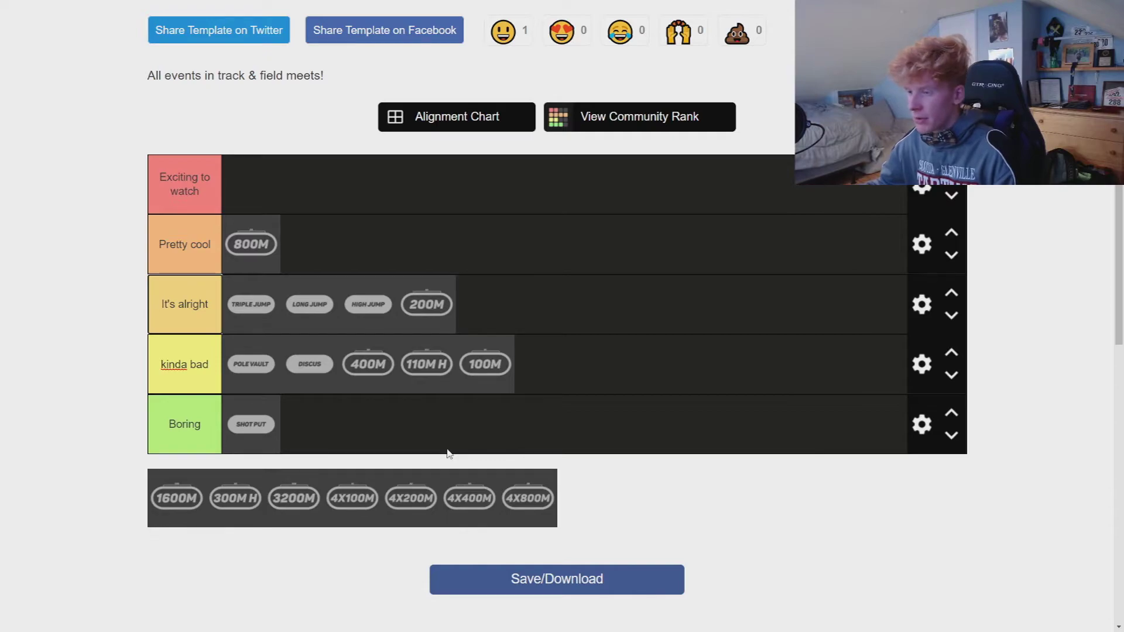
Step: Replace the top tier label 'Exciting to watch' with 'TOP TIER', correcting a typo
left_click_drag(203, 200, 132, 136)
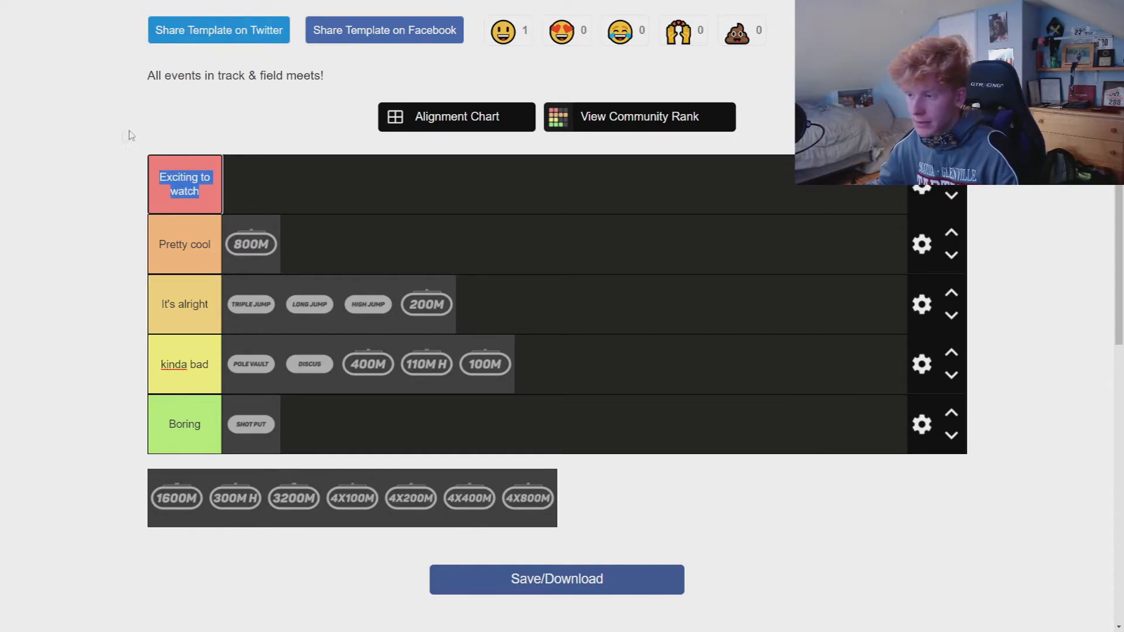
type("TOP T")
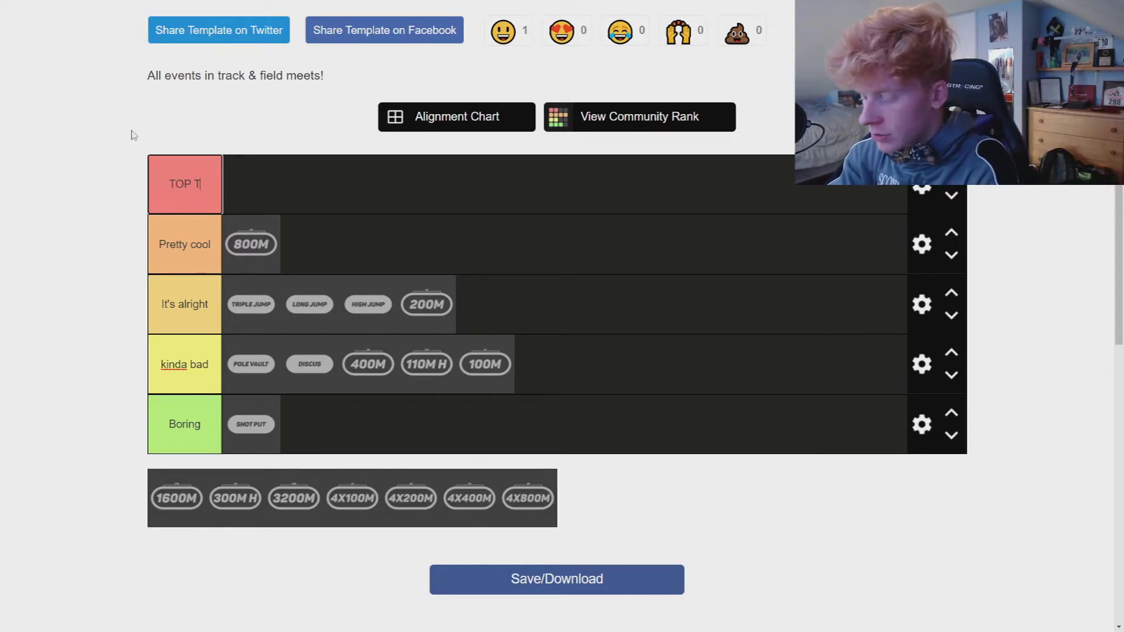
type("EIR")
key("BackSpace")
key("BackSpace")
key("BackSpace")
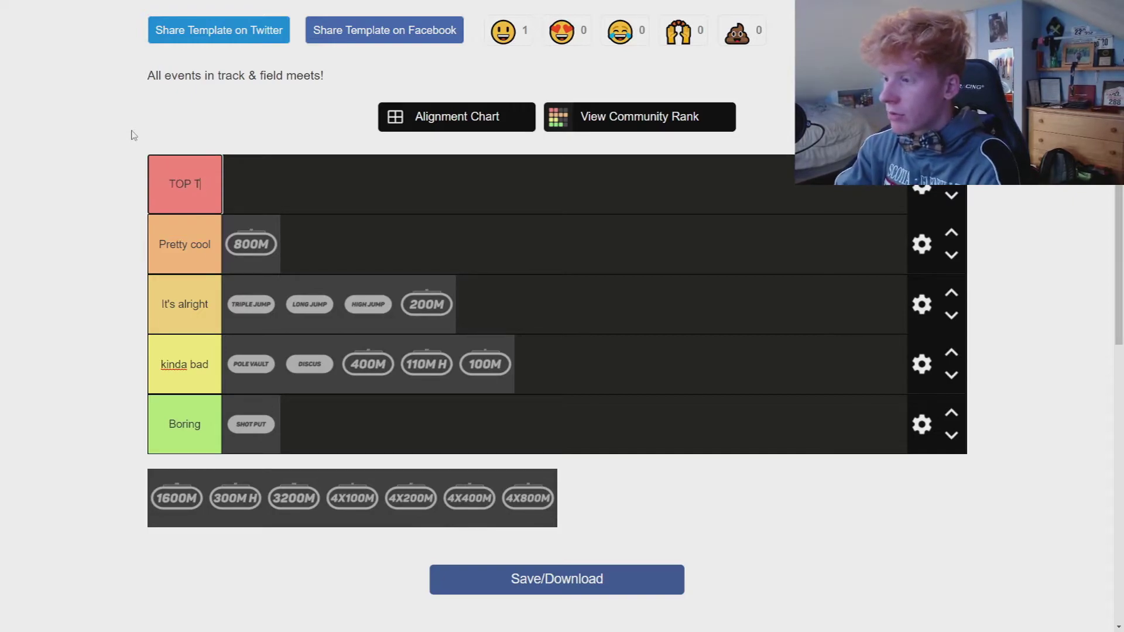
type("IER")
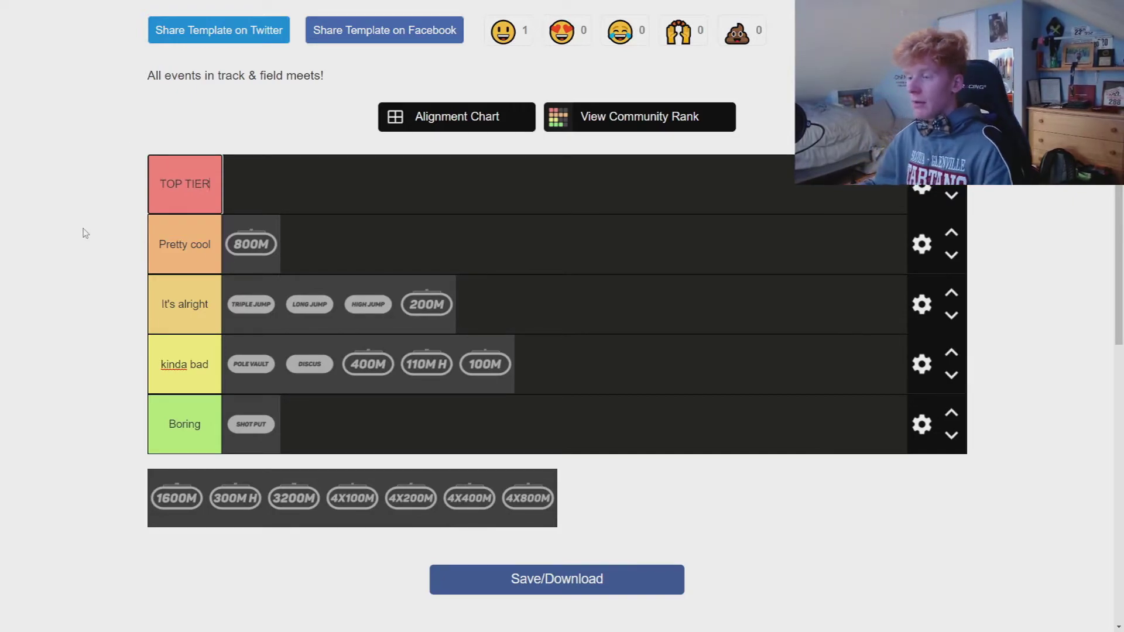
left_click(106, 229)
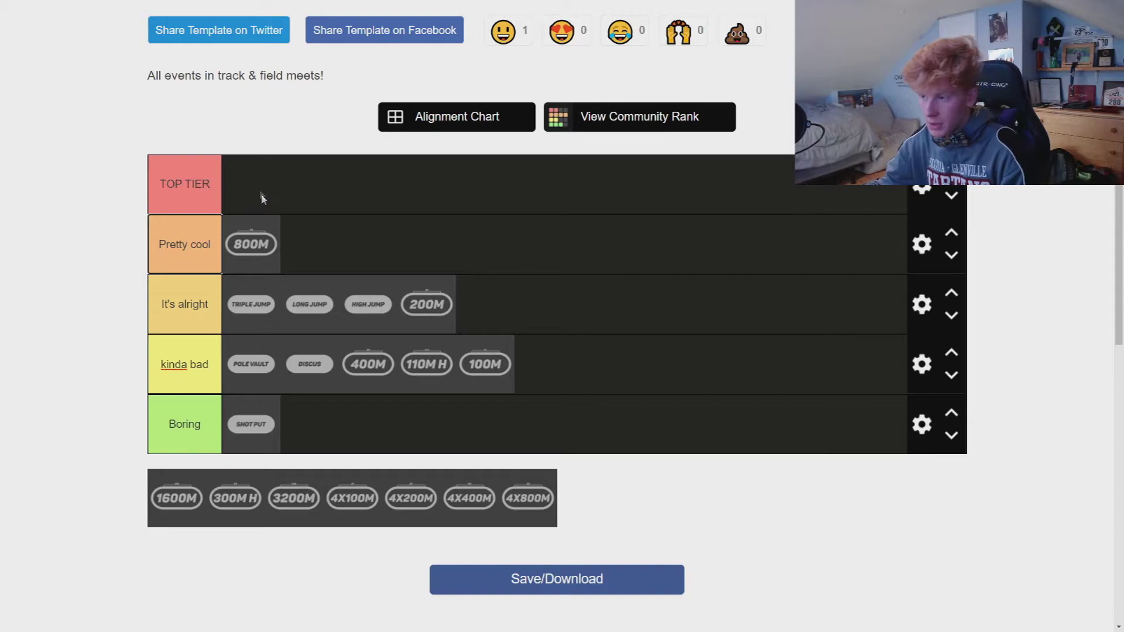
Step: Move Discus ahead of Pole Vault, append 300M H to kinda bad, and rank 1600M and 3200M as TOP TIER
mouse_move(250, 363)
left_mouse_down()
mouse_move(273, 448)
mouse_move(295, 397)
left_mouse_up()
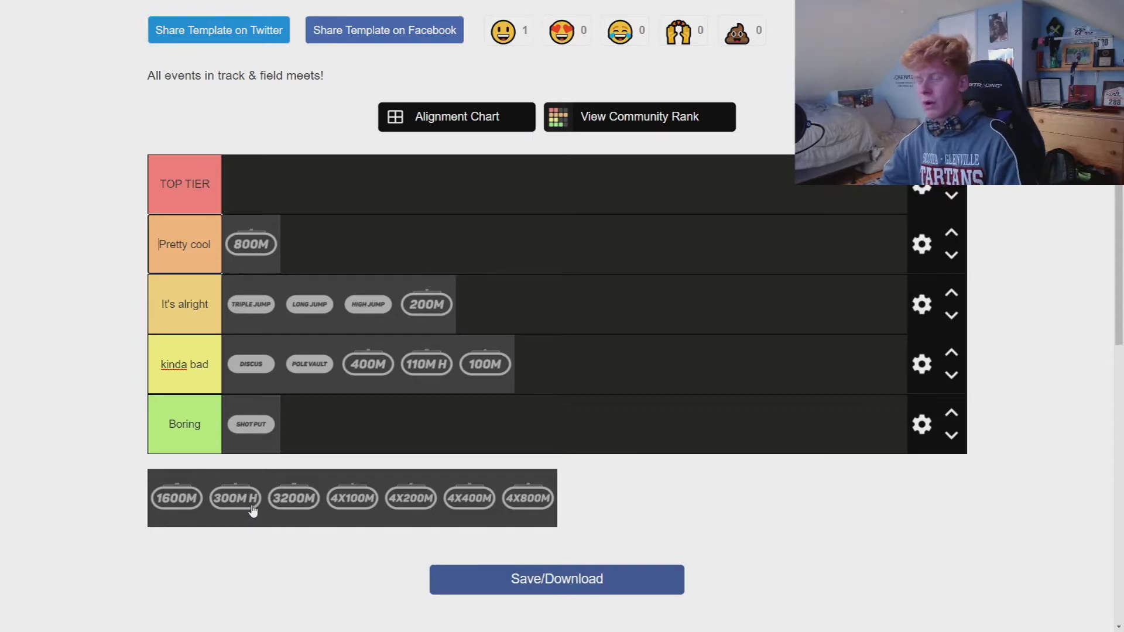
left_click_drag(252, 509, 482, 412)
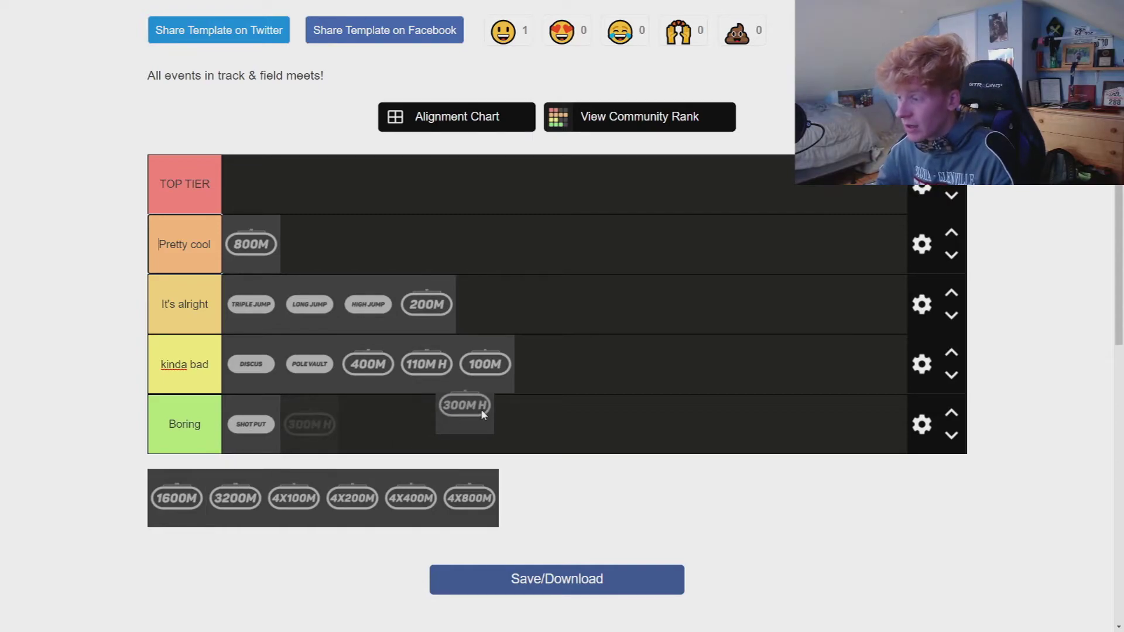
left_click_drag(482, 413, 442, 425)
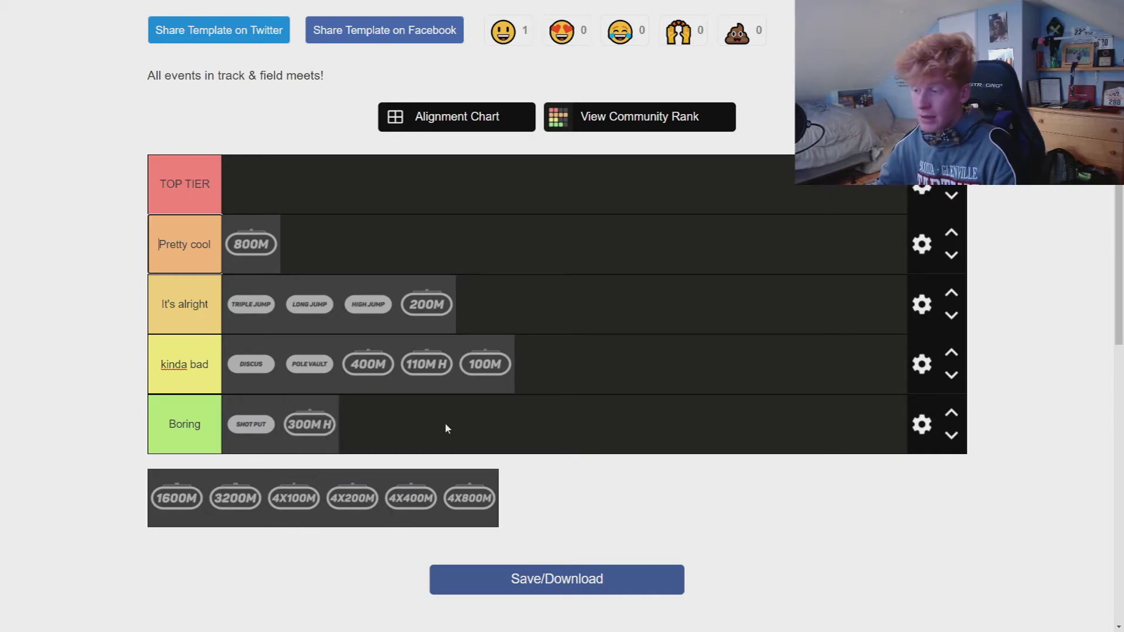
left_click_drag(309, 424, 553, 355)
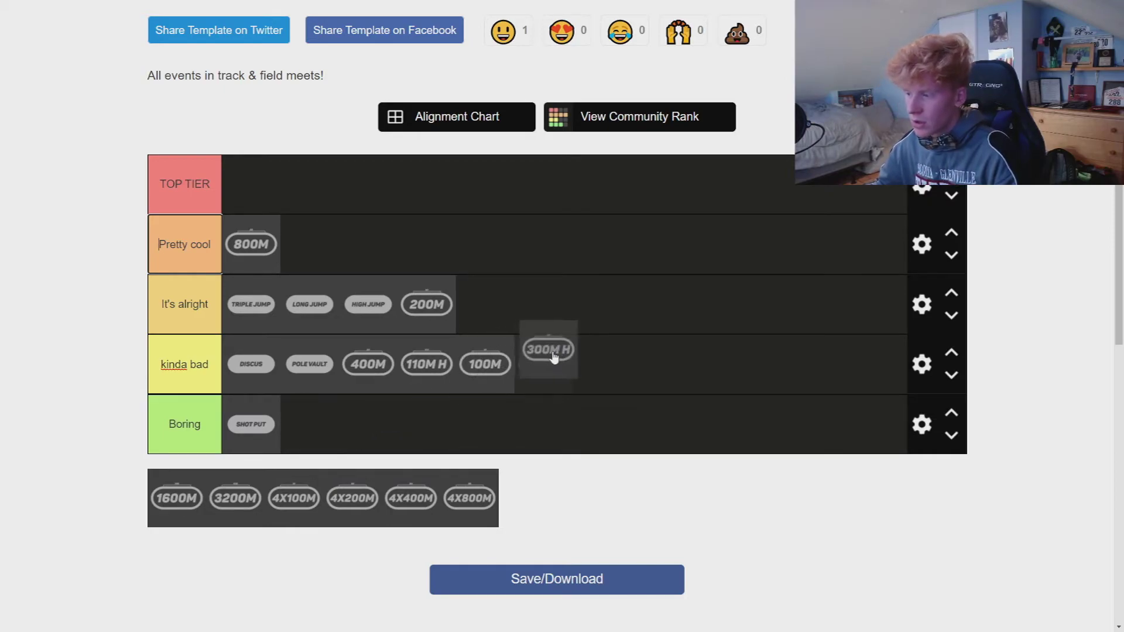
left_click_drag(553, 356, 557, 372)
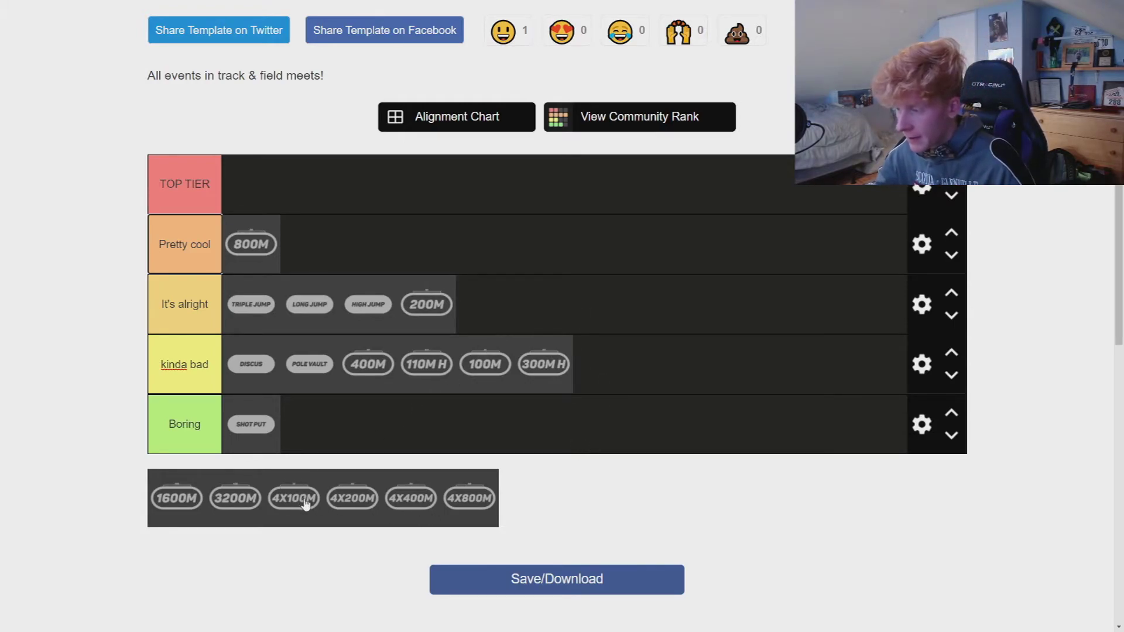
mouse_move(180, 500)
left_mouse_down()
mouse_move(279, 199)
mouse_move(263, 189)
left_mouse_up()
left_click_drag(176, 498, 303, 186)
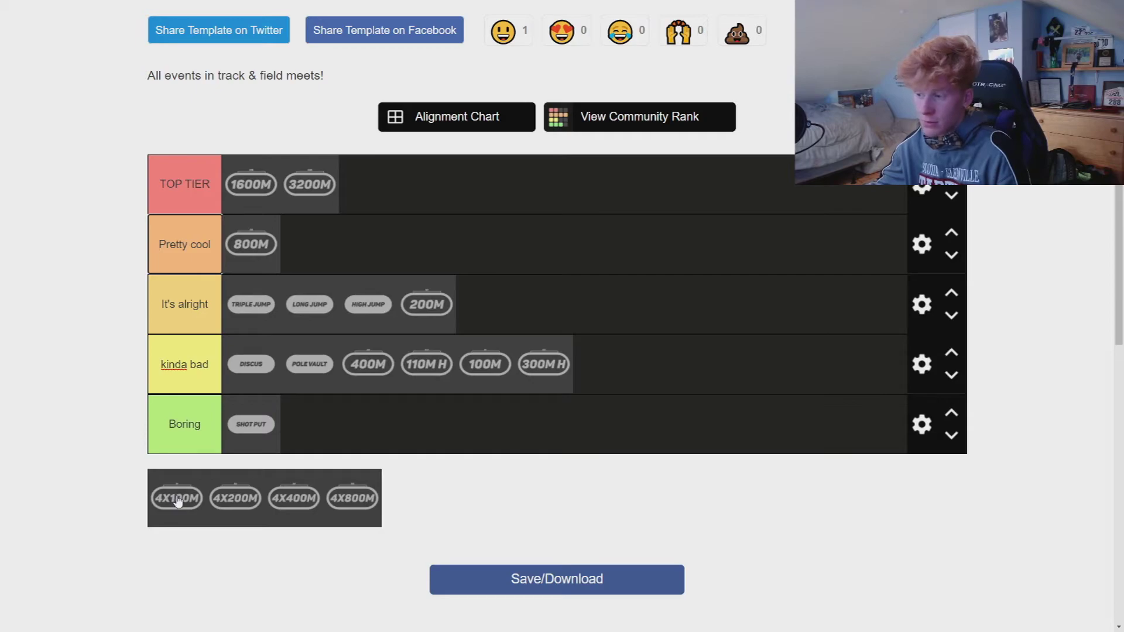
Step: Place 4X100M in Boring, 4X200M at the end of kinda bad, 4X400M after 800M, and 4X800M in TOP TIER
left_click_drag(176, 501, 494, 422)
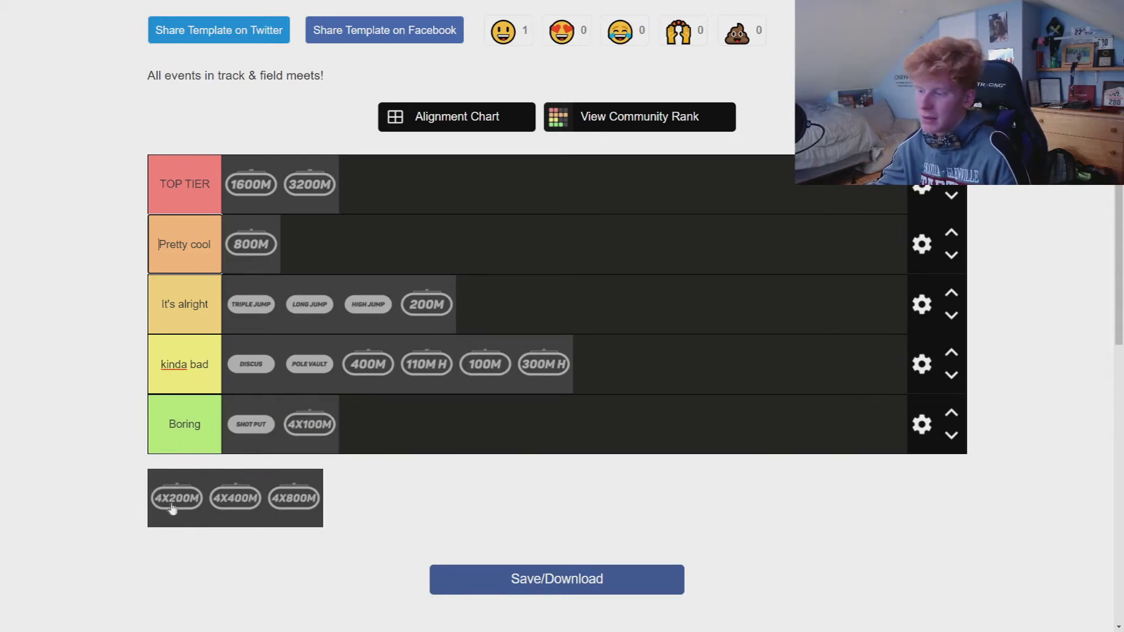
mouse_move(176, 498)
left_mouse_down()
mouse_move(597, 402)
mouse_move(614, 360)
left_mouse_up()
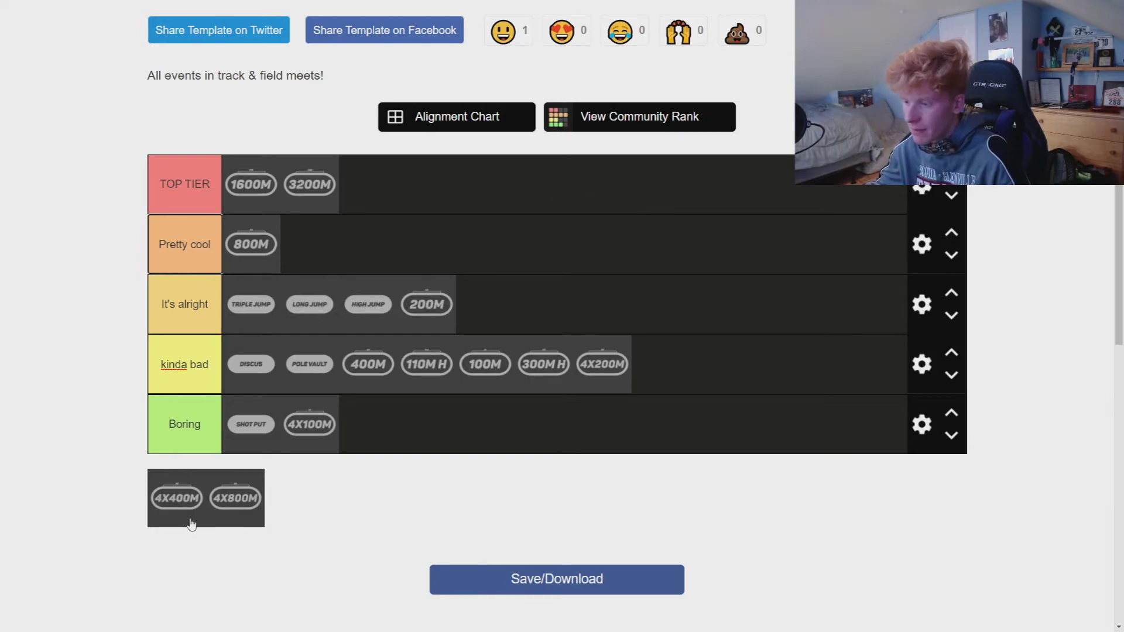
left_click_drag(189, 522, 232, 261)
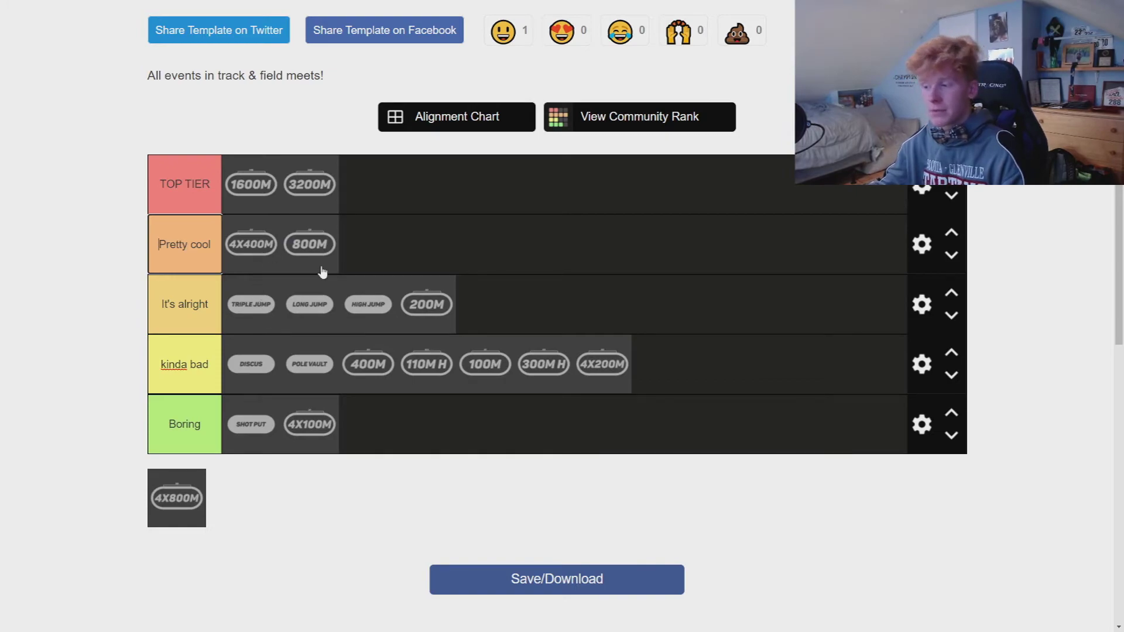
left_click_drag(251, 251, 329, 246)
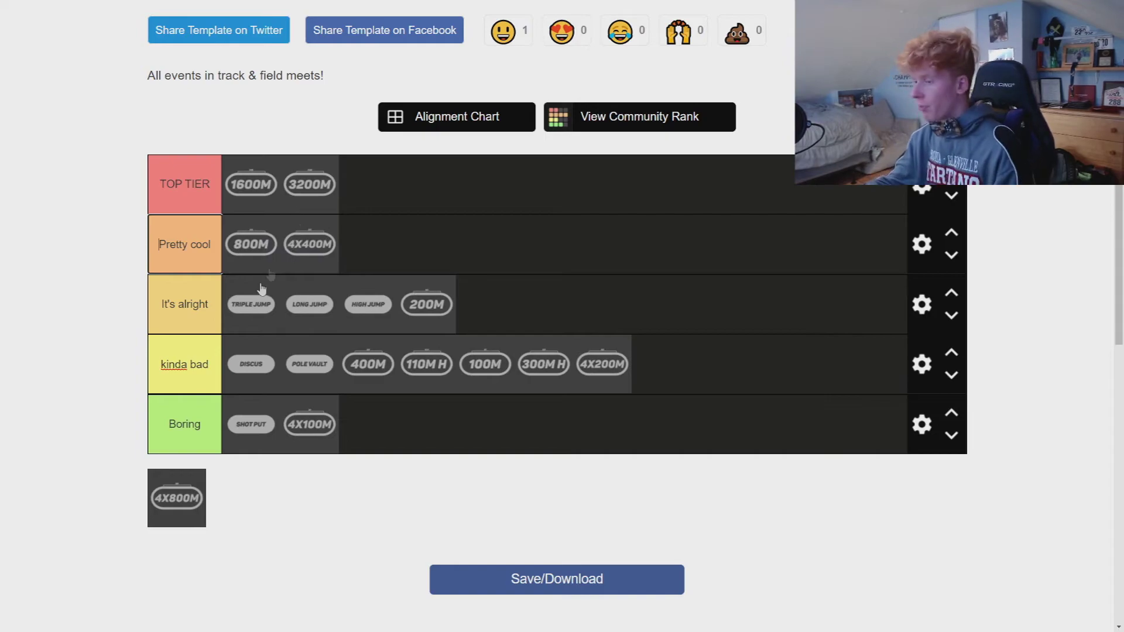
left_click_drag(180, 509, 406, 172)
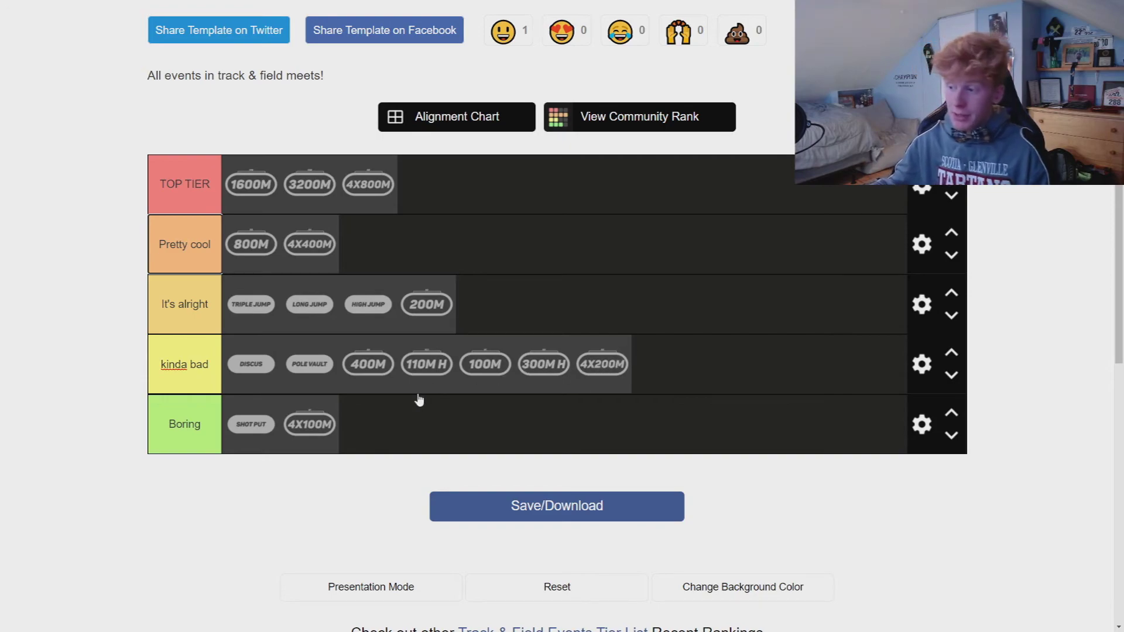
mouse_move(543, 364)
left_mouse_down()
mouse_move(449, 259)
mouse_move(492, 315)
mouse_move(605, 378)
mouse_move(549, 367)
left_mouse_up()
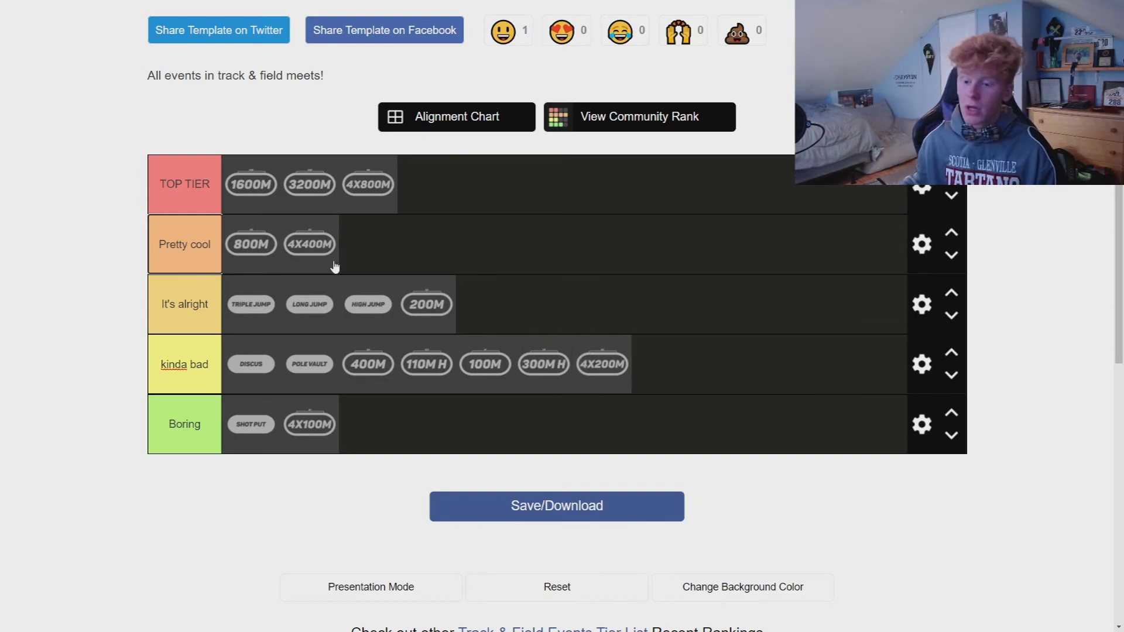